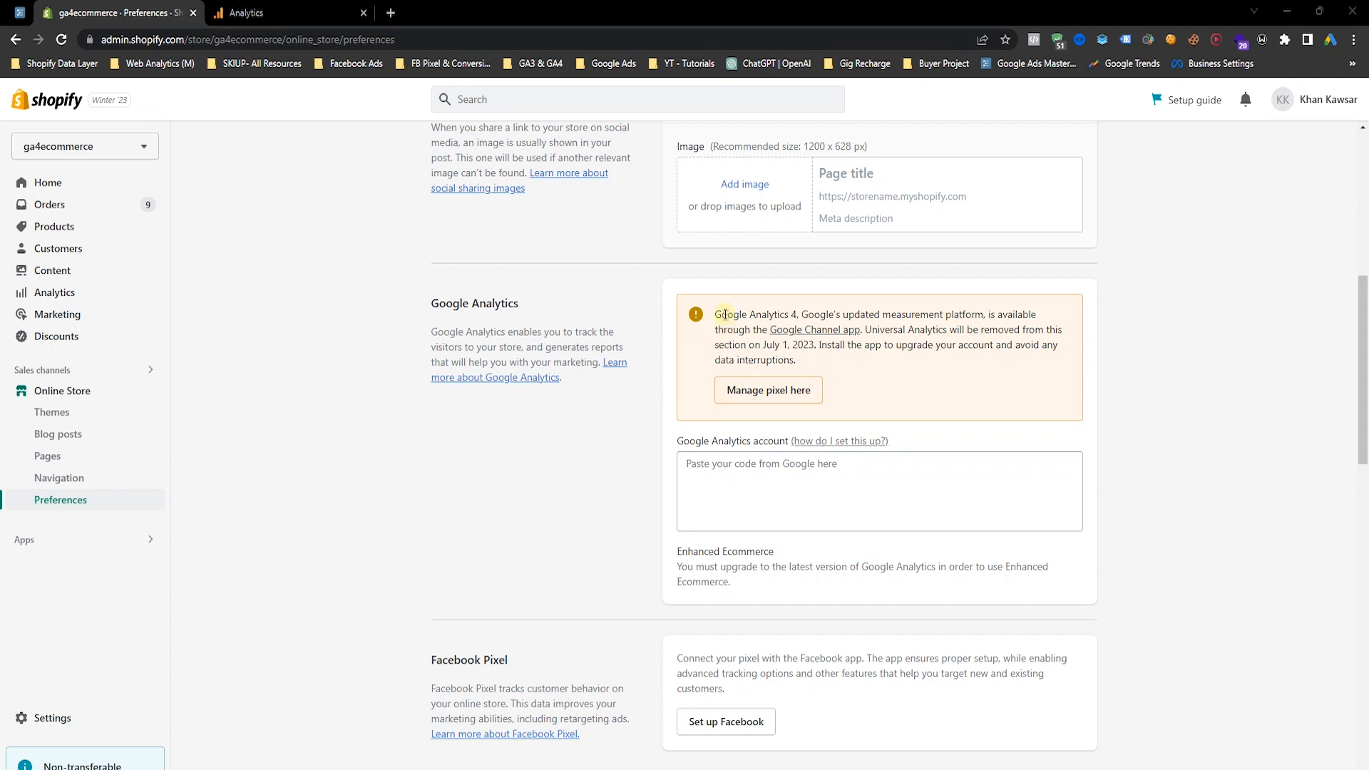
pyautogui.moveTo(715, 314); pyautogui.dragTo(798, 315)
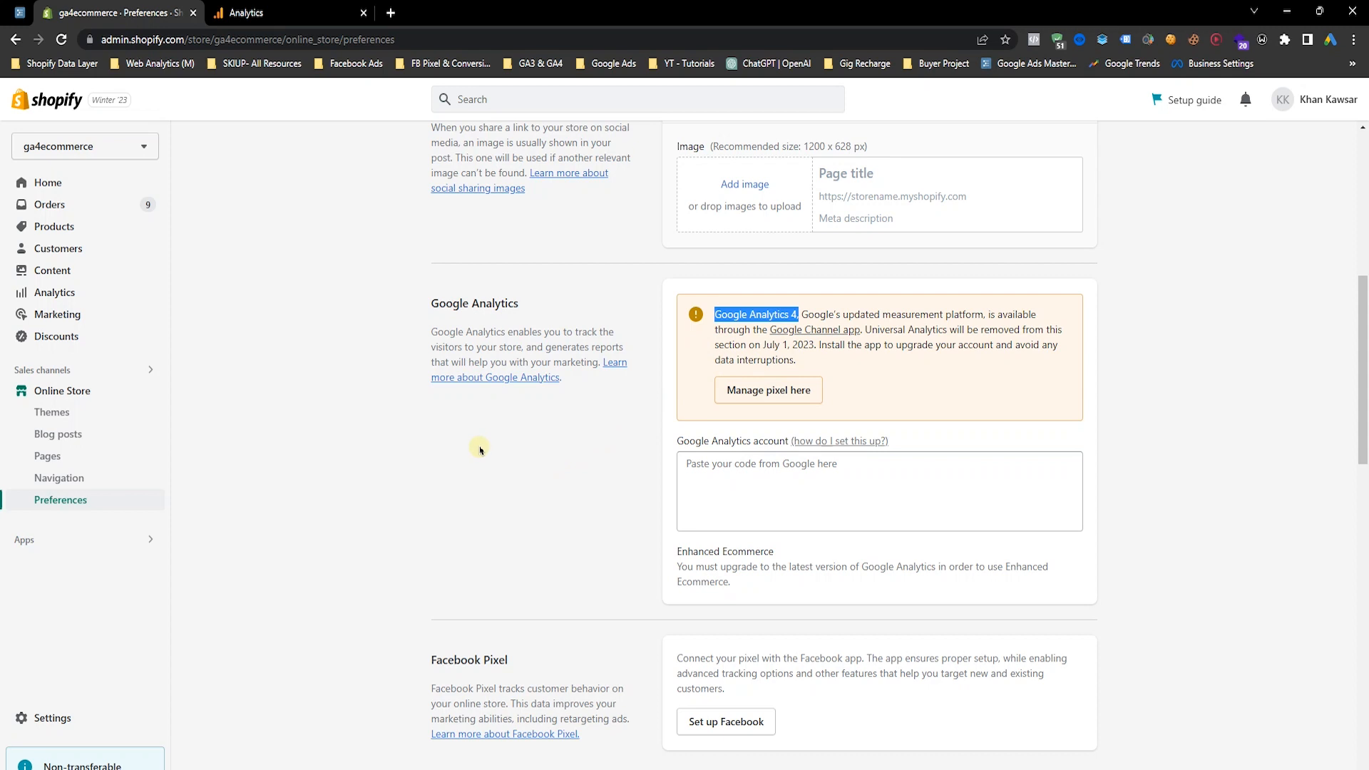
pyautogui.click(480, 449)
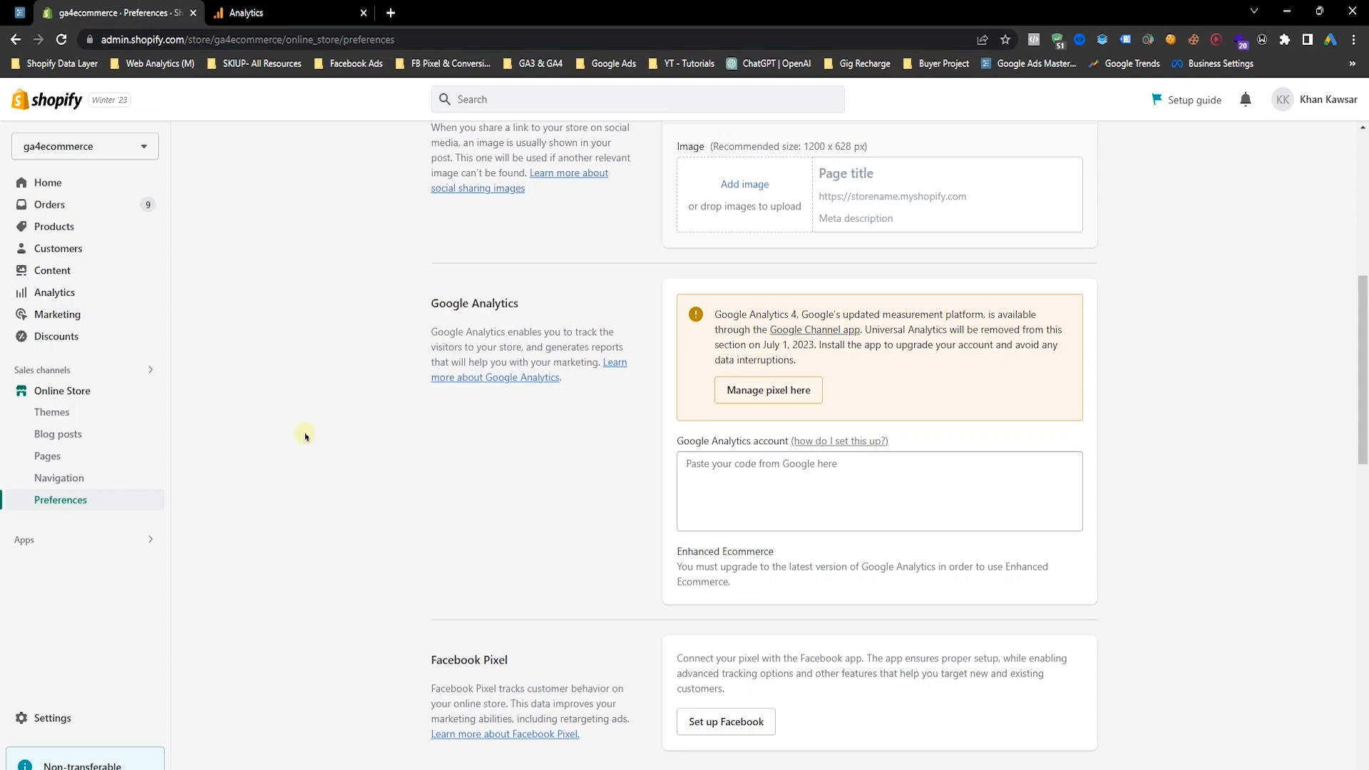
# Switch to Google Analytics, name the new account "GA4 Ecommerce For Shopify" and continue to the property setup.
pyautogui.click(246, 13)
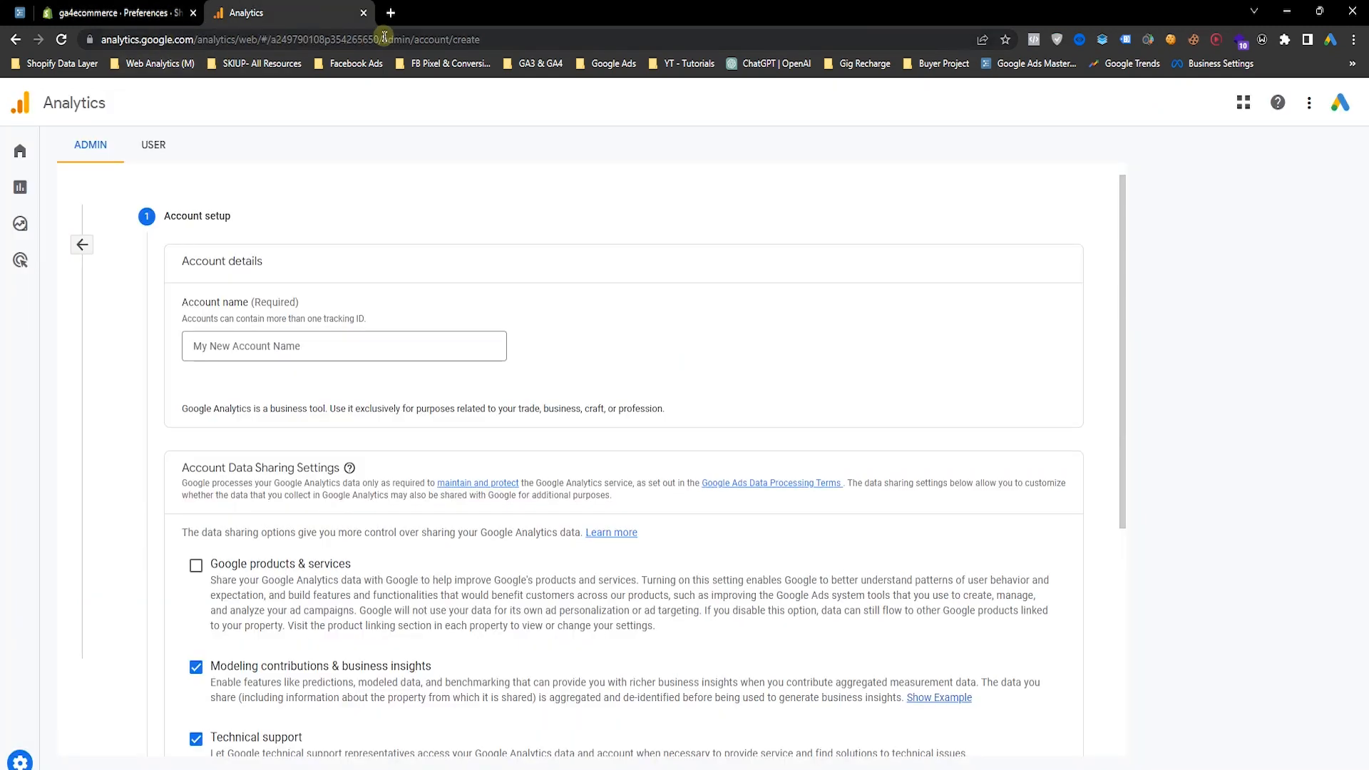
pyautogui.click(264, 350)
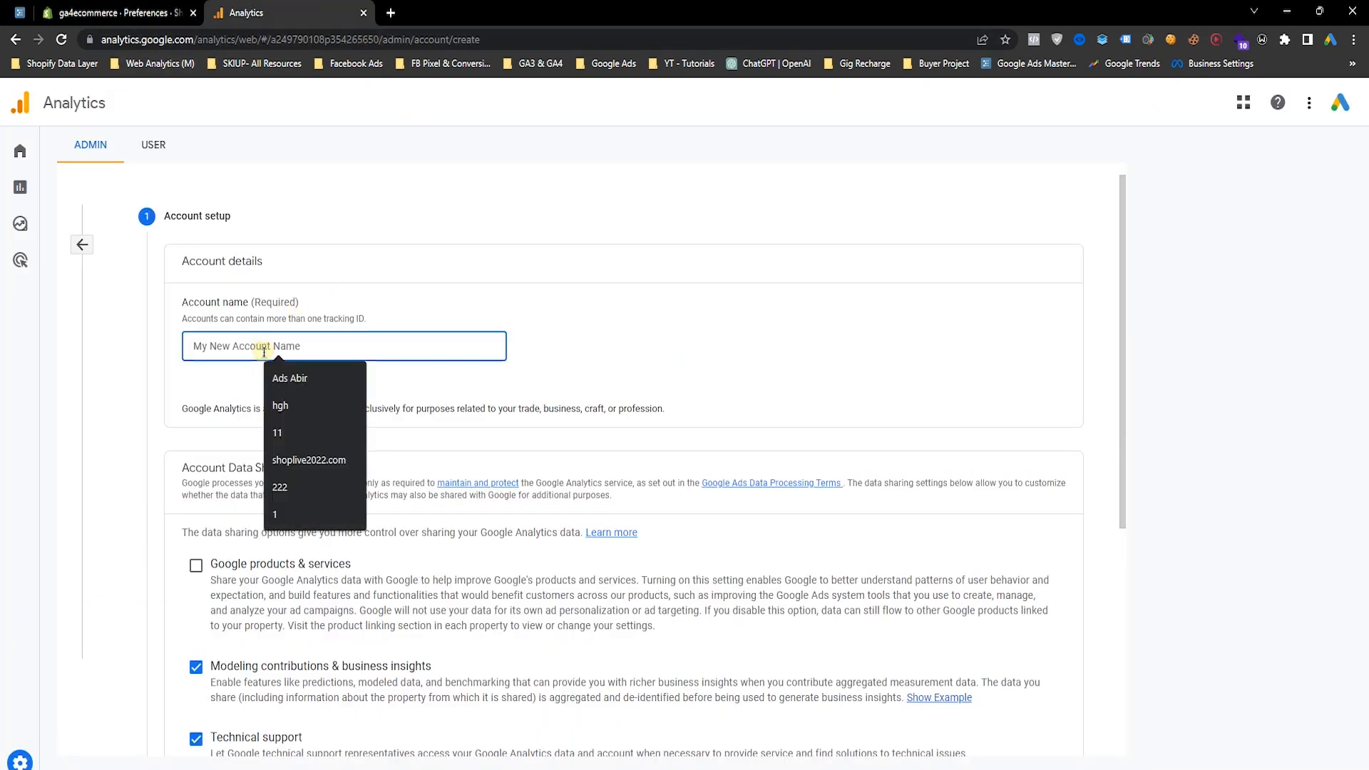
pyautogui.write('GA4 Ecommerce For Shopify')
pyautogui.scroll(-1, 382, 299)
pyautogui.scroll(-4, 459, 315)
pyautogui.click(193, 616)
# Name the property "GA4 Ecommerce For Shopify" and continue to the business information.
pyautogui.click(260, 426)
pyautogui.rightClick(262, 427)
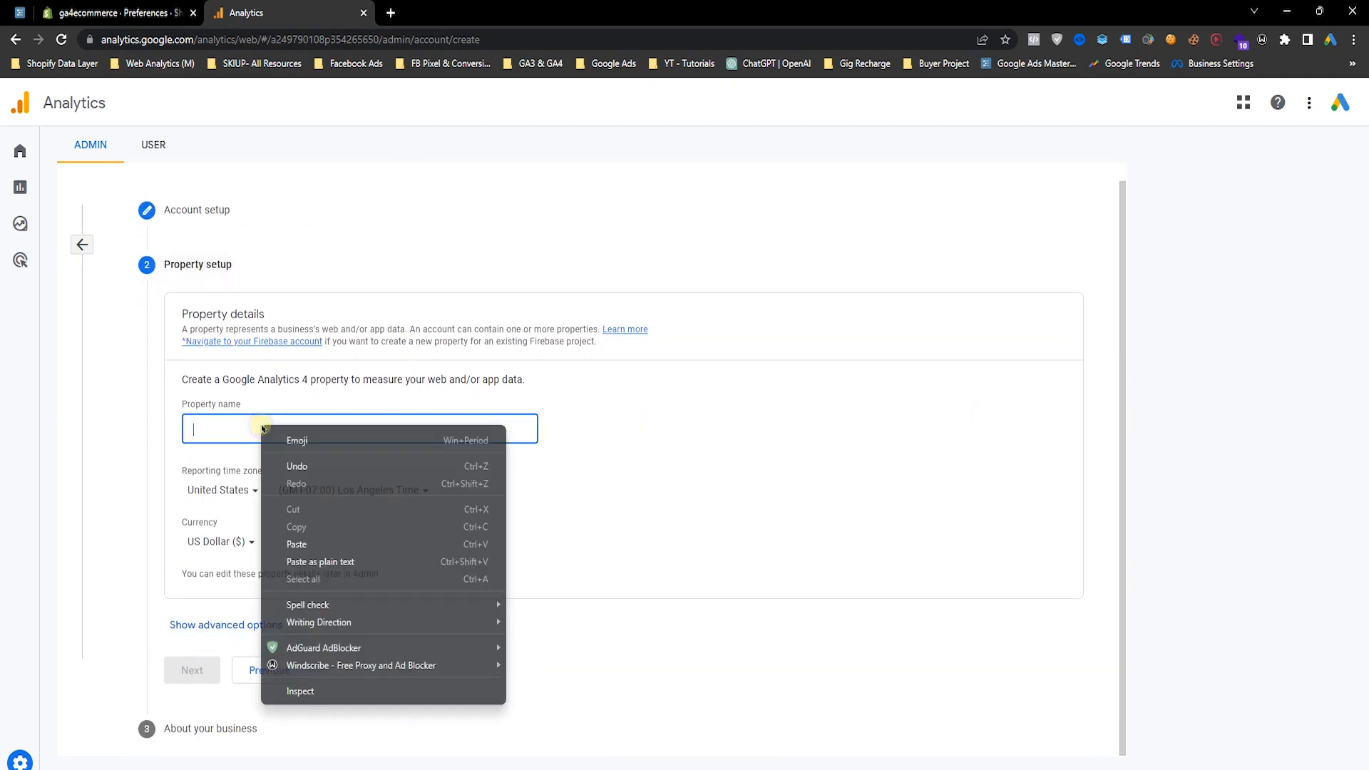
pyautogui.click(296, 544)
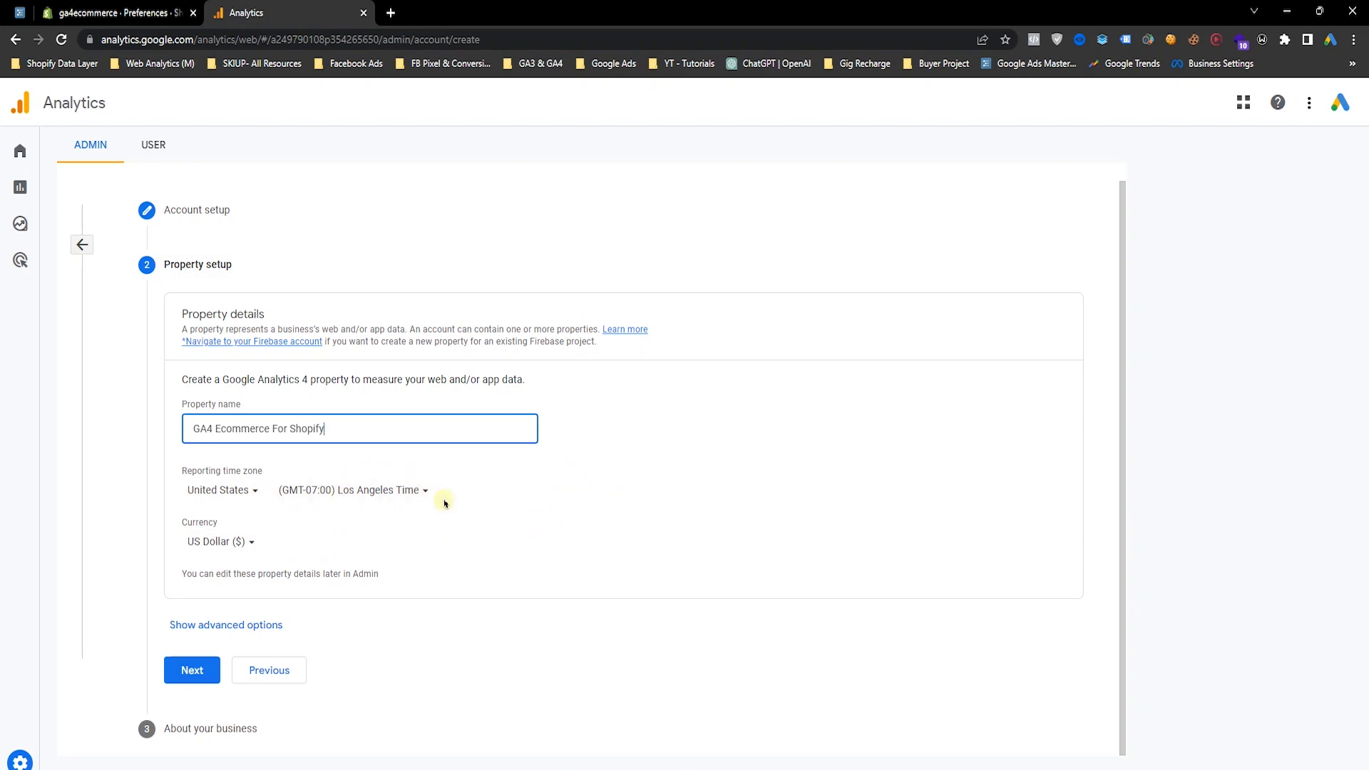
pyautogui.click(215, 678)
# Set the industry category to Shopping and the business size to Small - 1 to 10 employees.
pyautogui.click(253, 305)
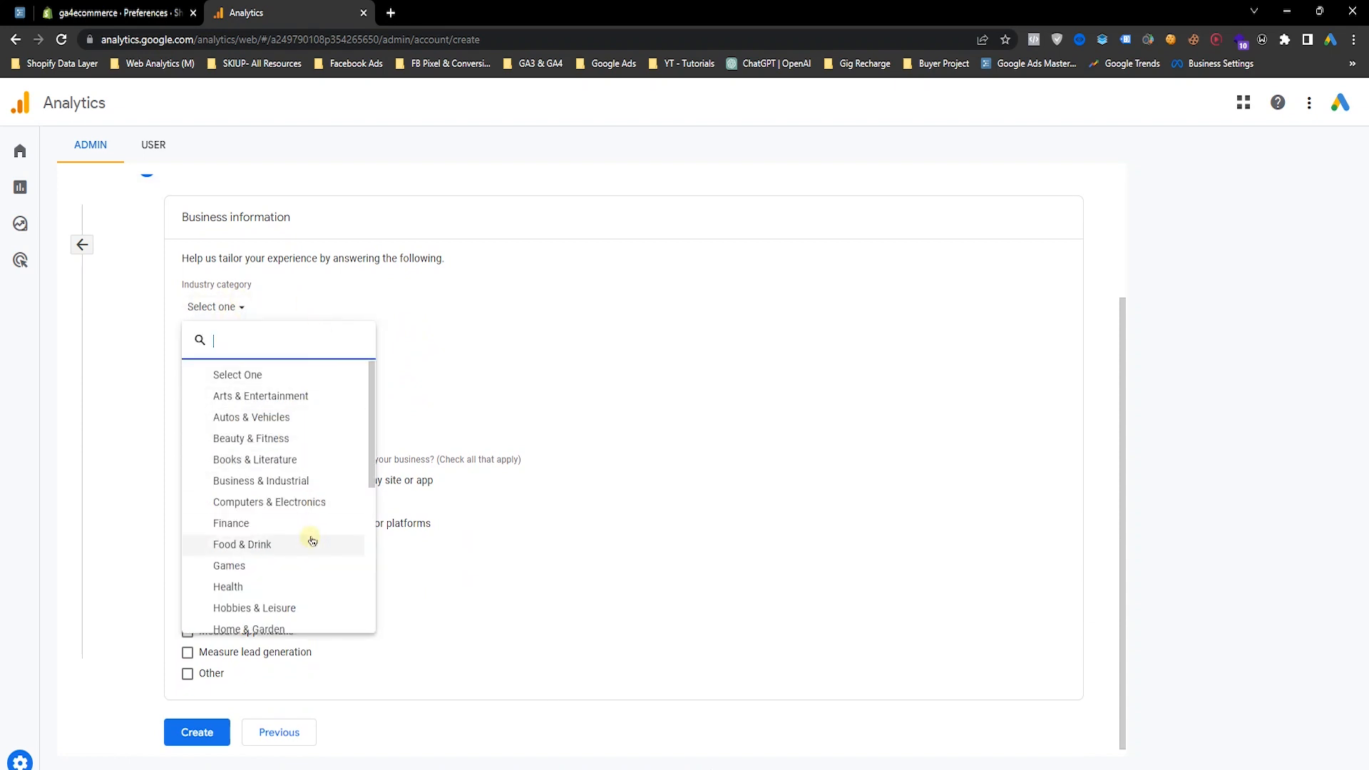
pyautogui.scroll(-1, 318, 520)
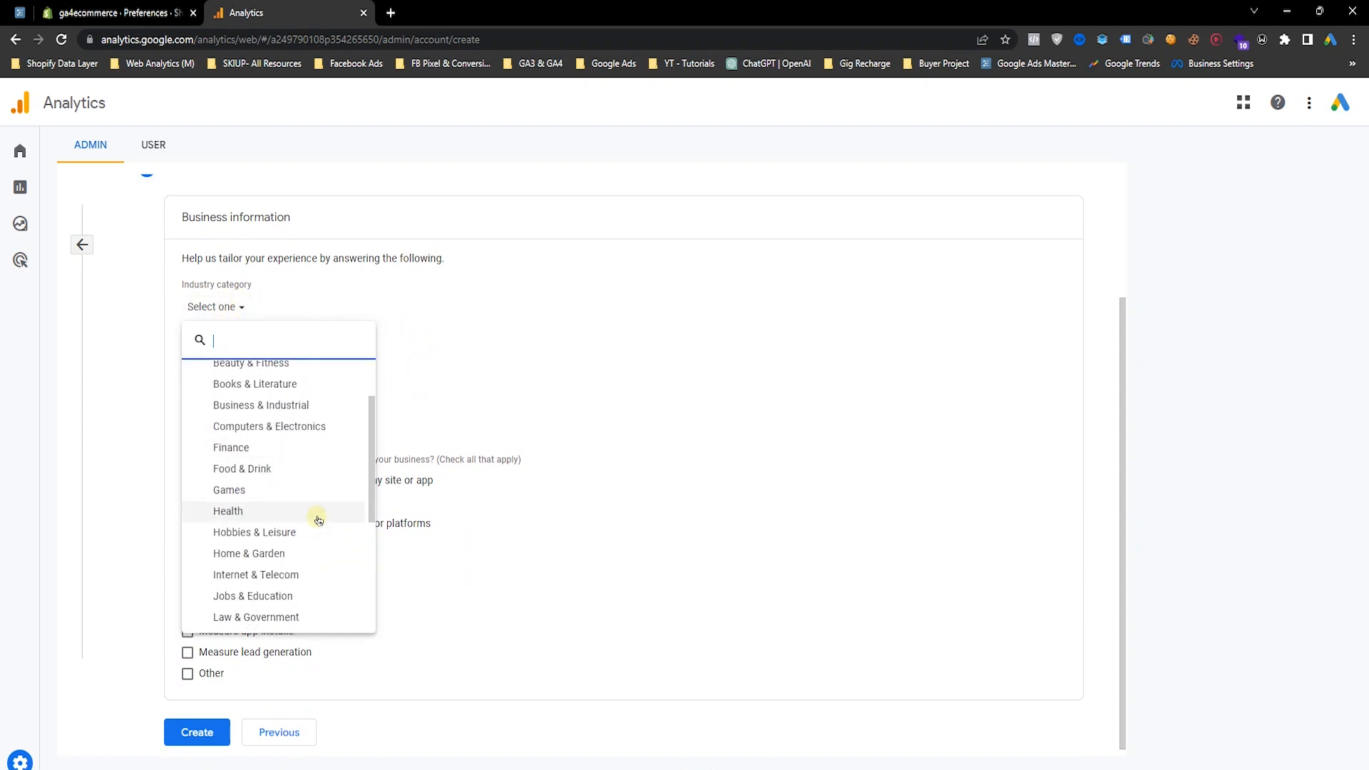
pyautogui.scroll(-2, 318, 520)
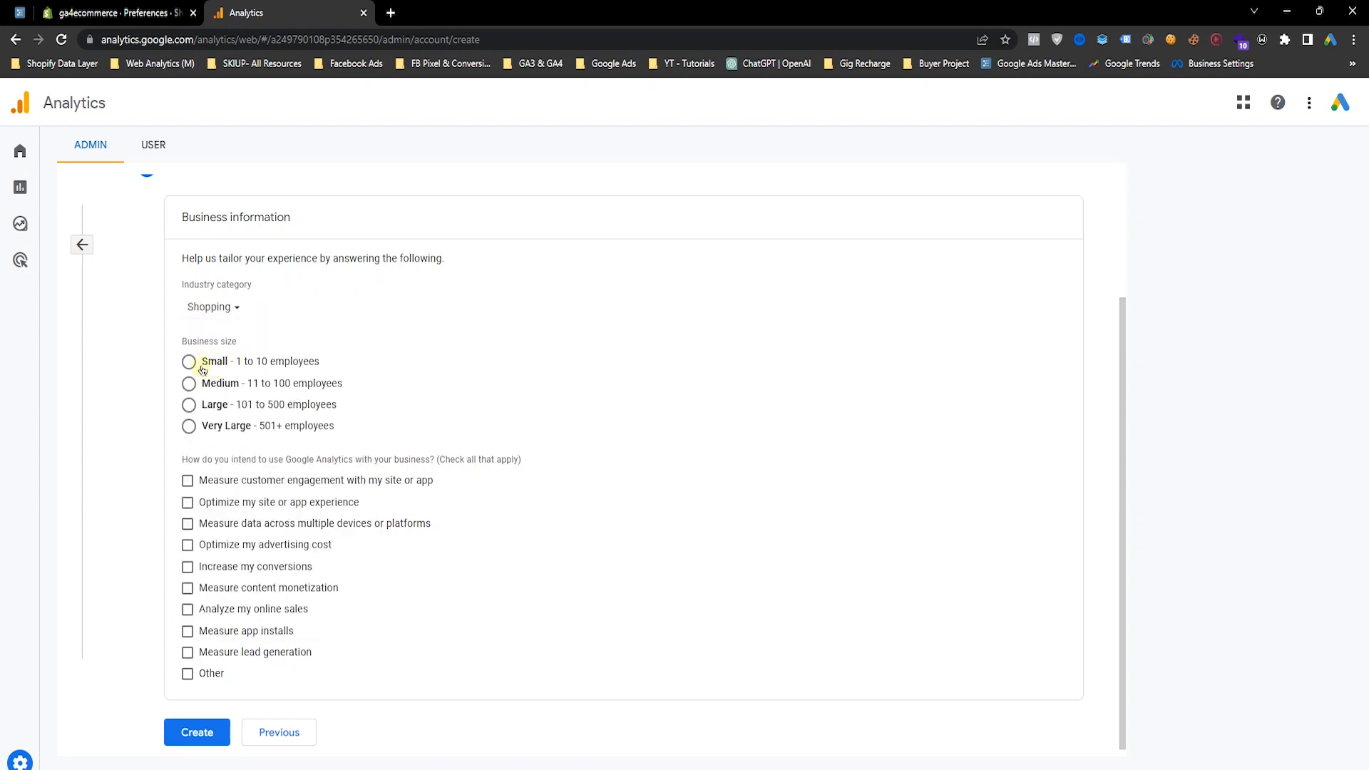
pyautogui.click(189, 361)
pyautogui.scroll(-1, 676, 389)
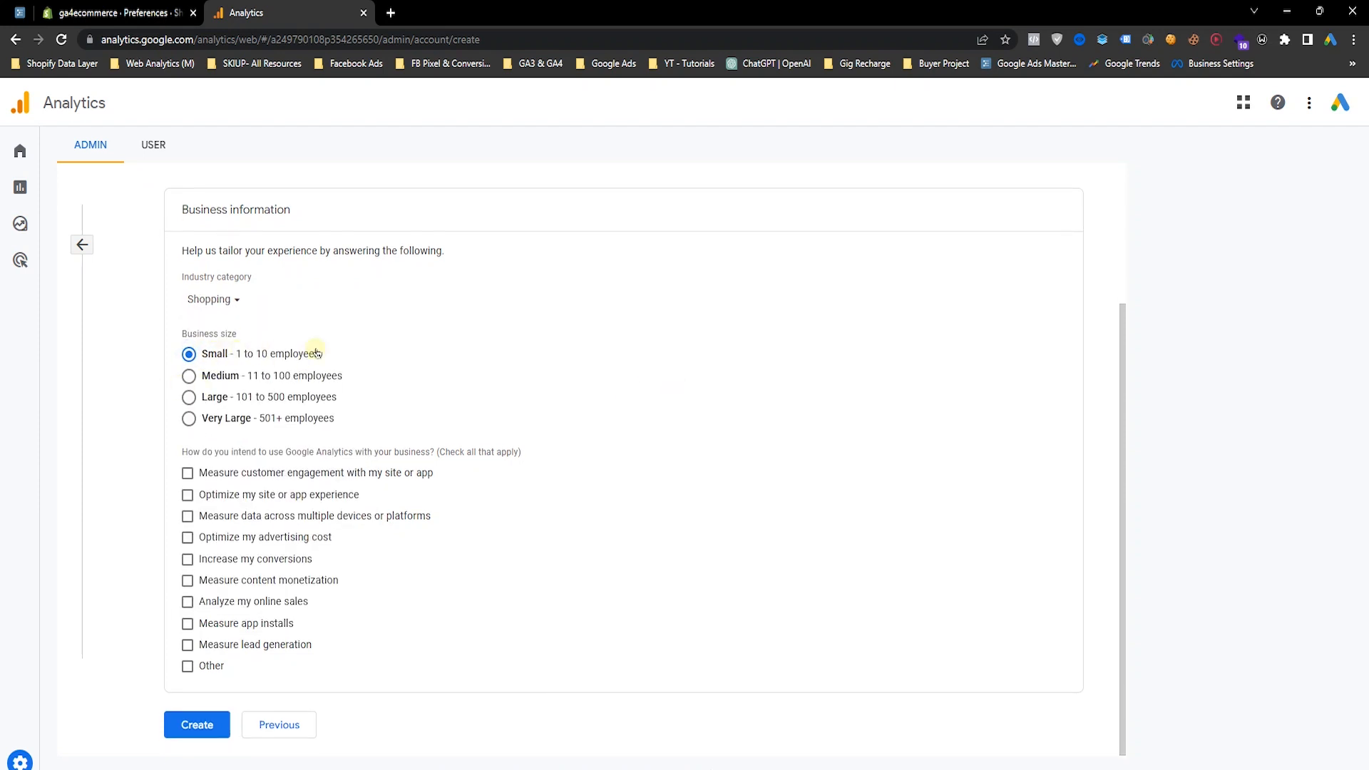
# Select every intended use of Google Analytics, from measuring customer engagement through measuring lead generation, except Other.
pyautogui.click(287, 476)
pyautogui.click(285, 494)
pyautogui.click(285, 515)
pyautogui.click(187, 538)
pyautogui.click(188, 560)
pyautogui.click(187, 581)
pyautogui.click(188, 601)
pyautogui.click(187, 624)
pyautogui.click(188, 644)
# Create the account, accepting the Terms of Service for the United States together with the Data Processing Terms.
pyautogui.click(192, 724)
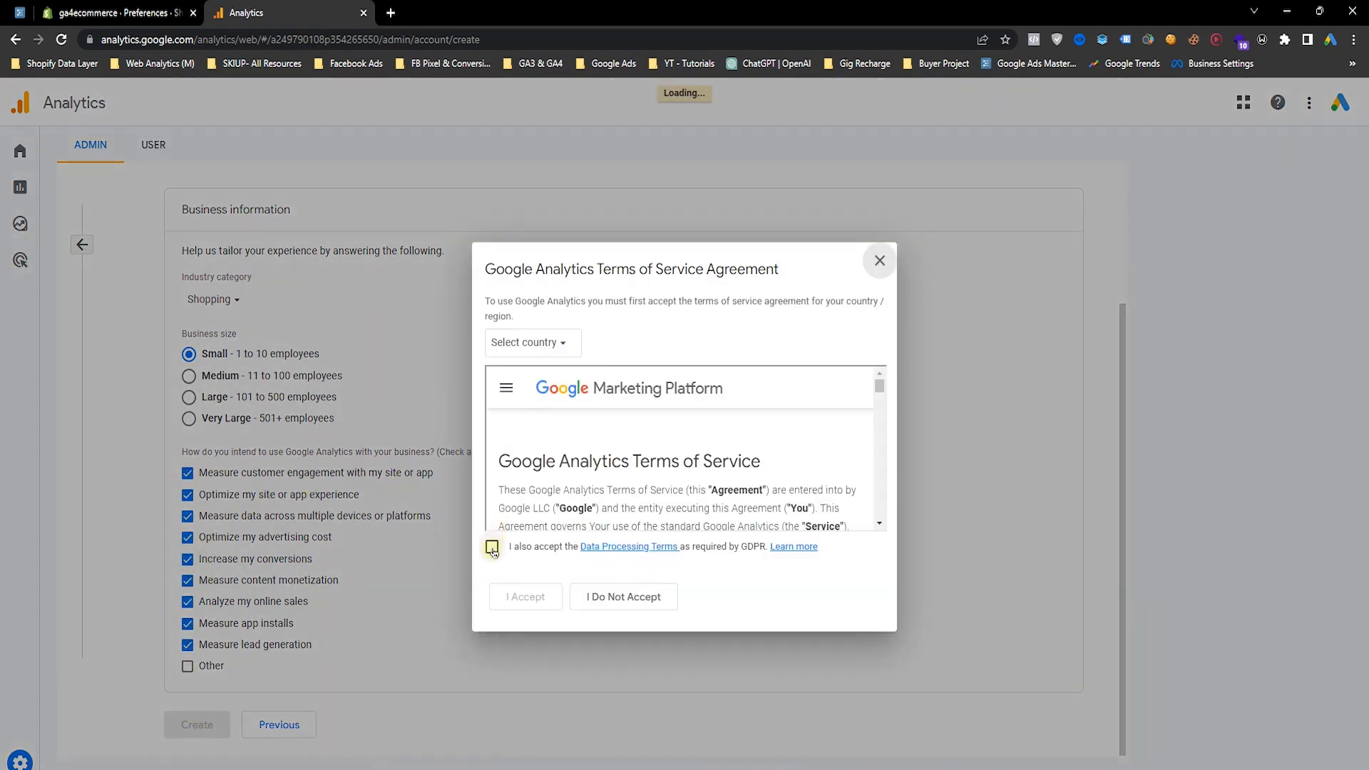
pyautogui.click(492, 547)
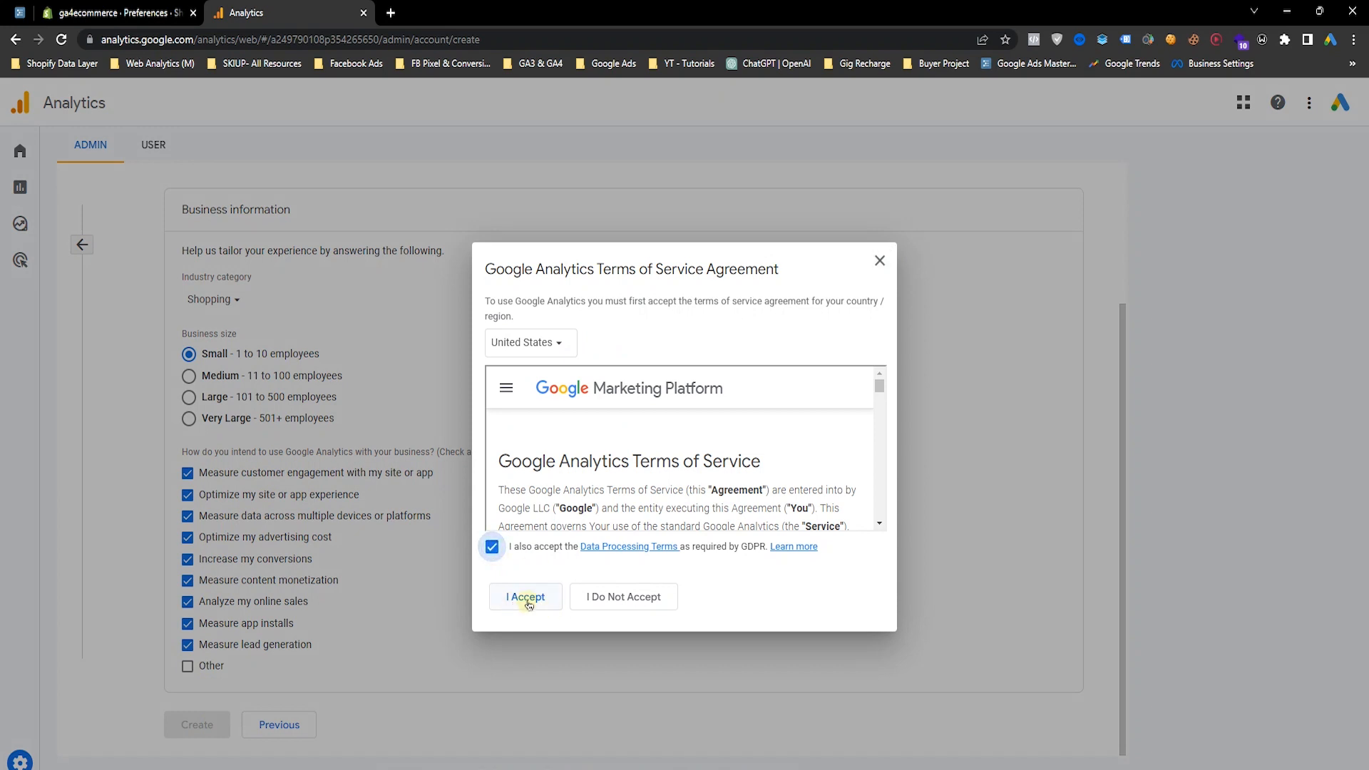
pyautogui.click(526, 600)
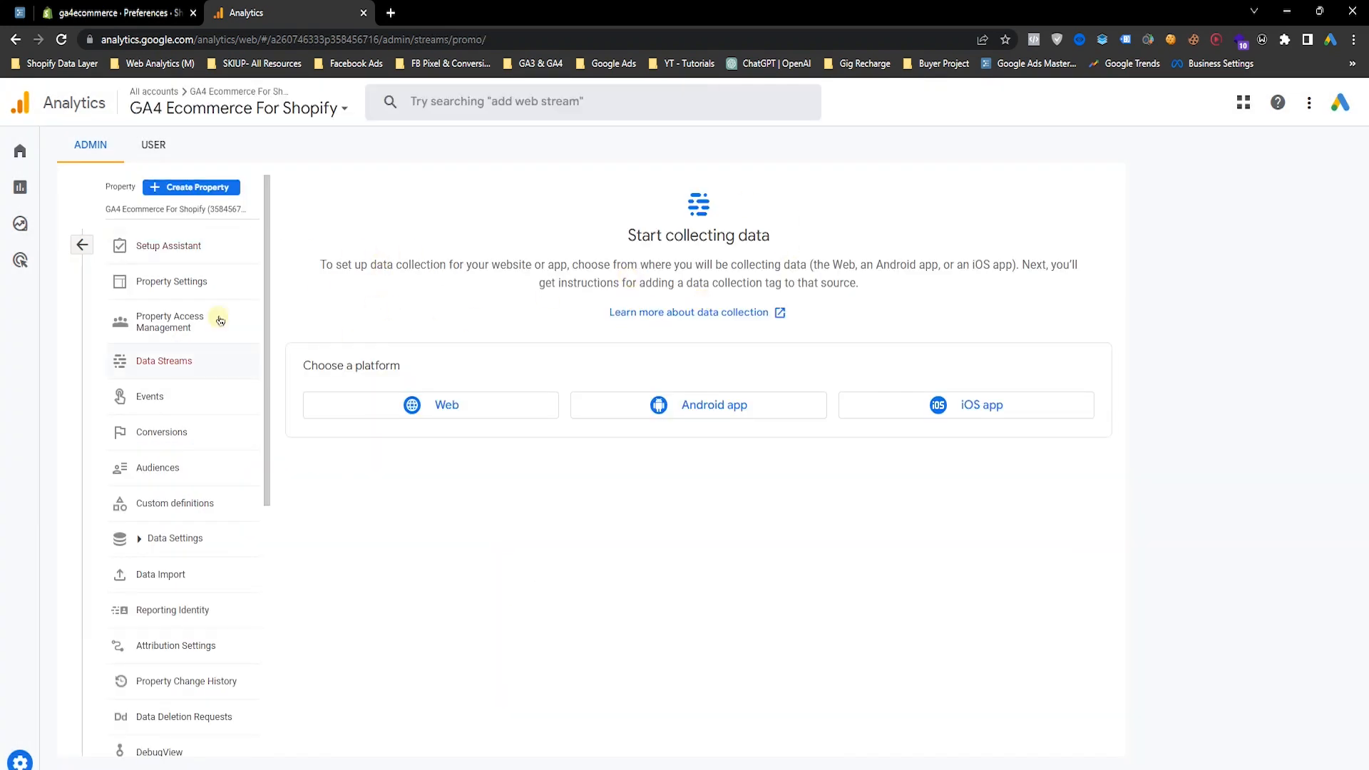
pyautogui.scroll(-3, 207, 421)
pyautogui.scroll(3, 207, 420)
# Switch to Shopify and add the Google sales channel through Manage pixel in the Online Store preferences' Google Analytics section.
pyautogui.click(145, 8)
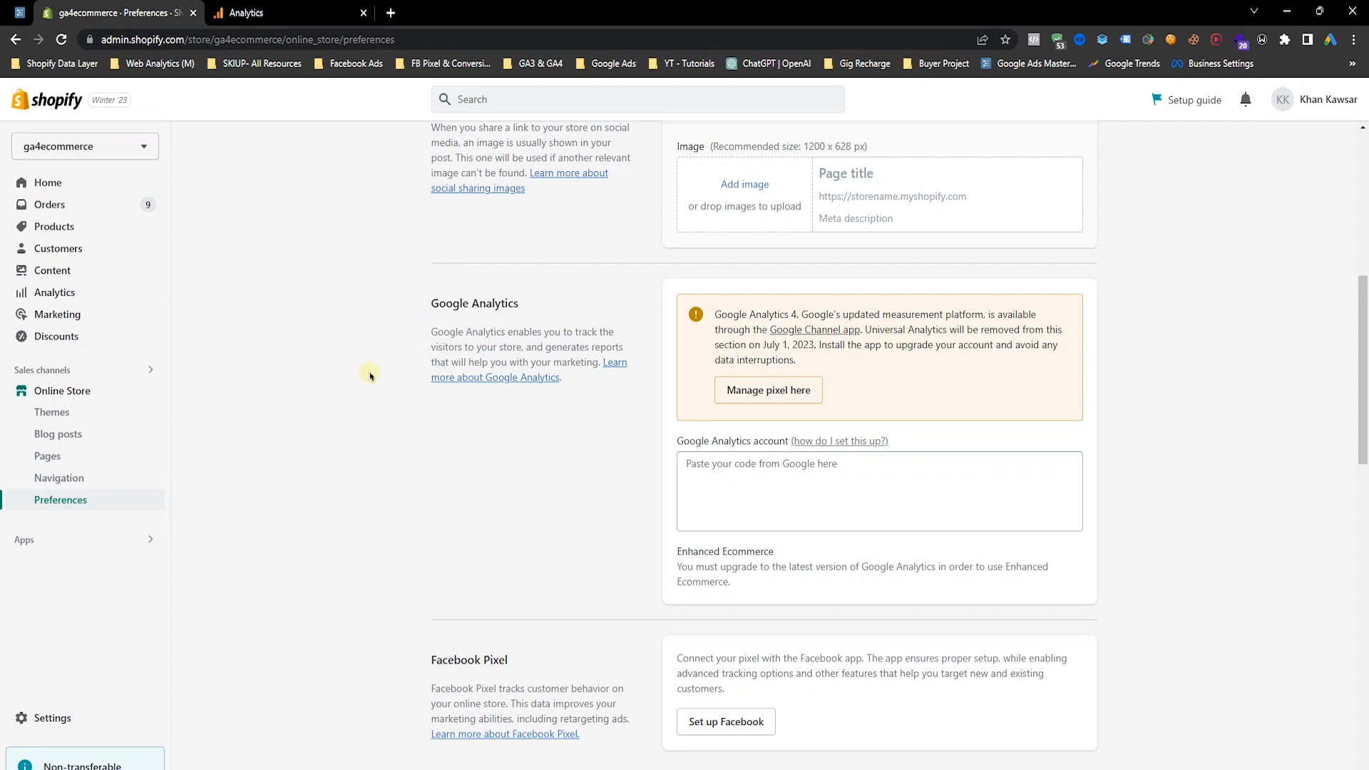
pyautogui.scroll(1, 429, 474)
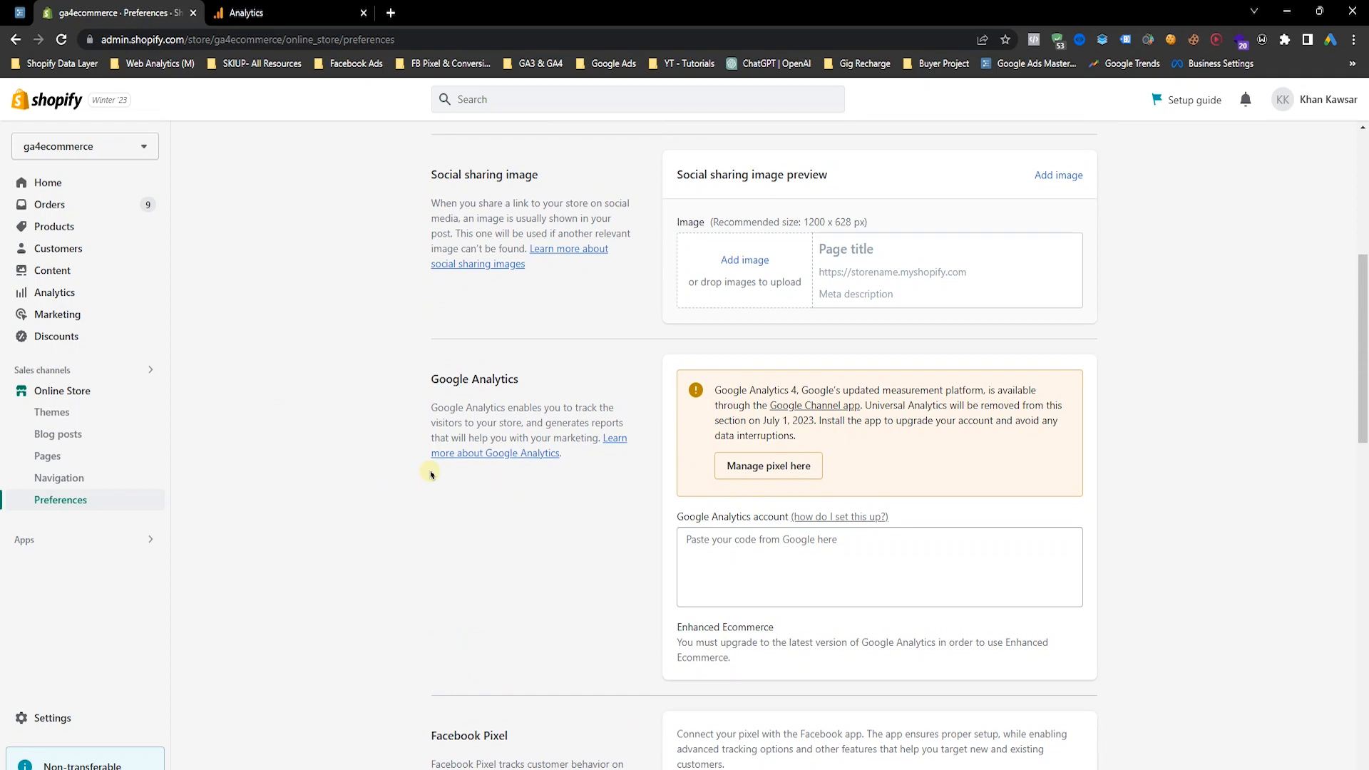
pyautogui.click(72, 392)
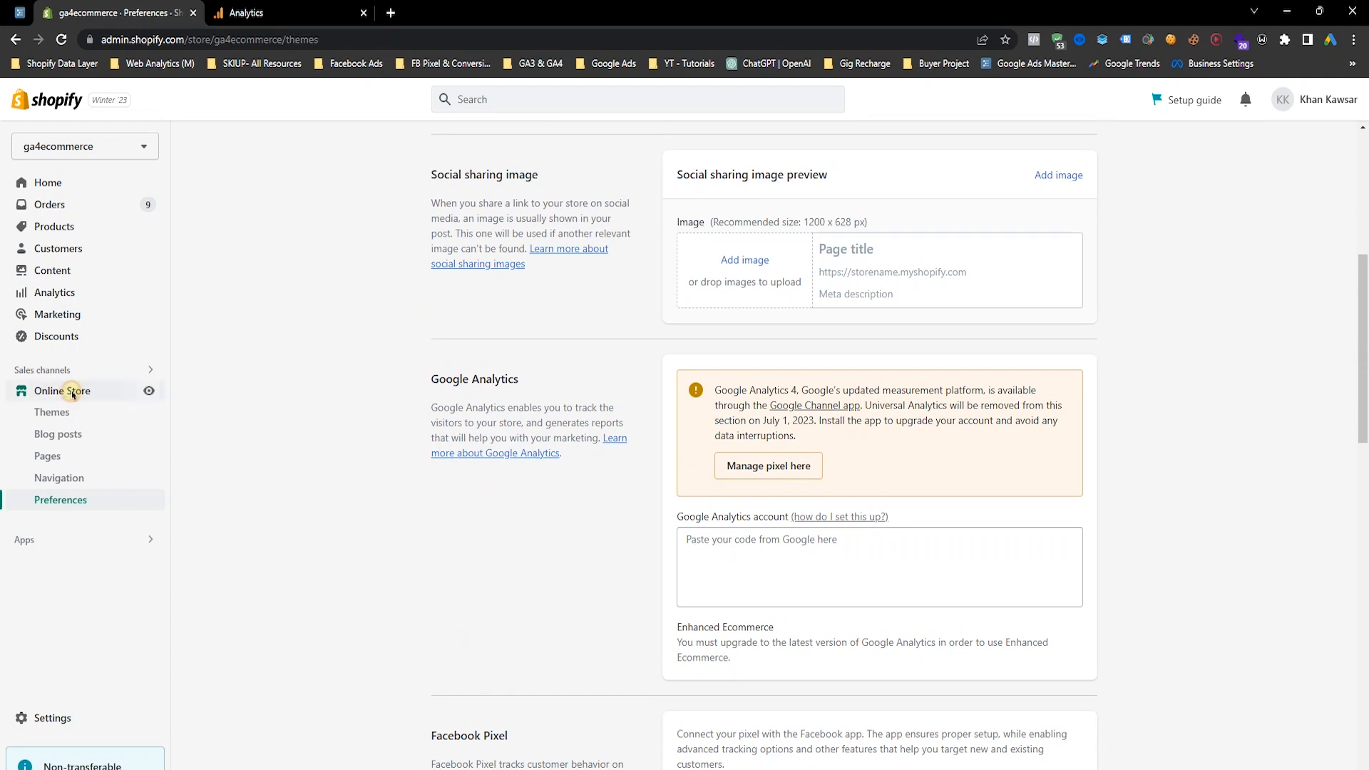
pyautogui.click(82, 503)
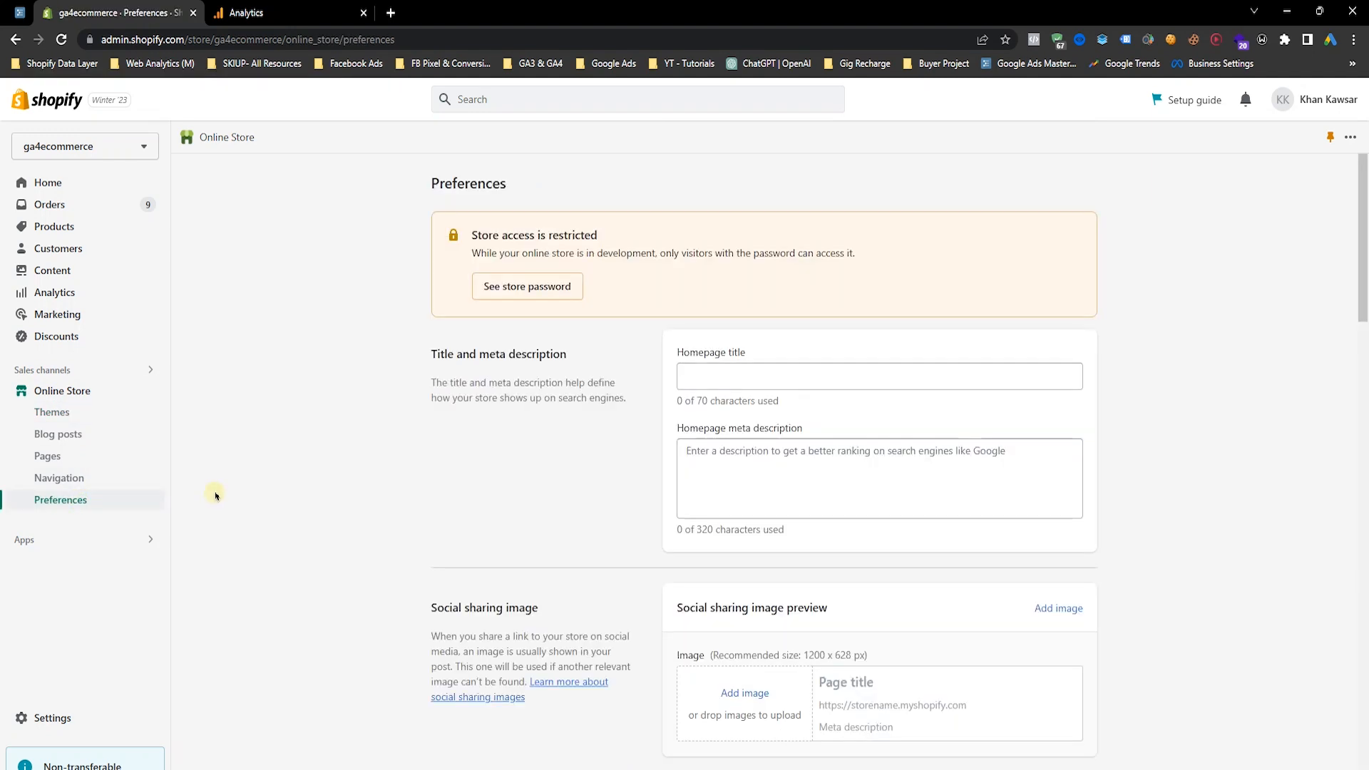
pyautogui.scroll(-3, 269, 440)
pyautogui.scroll(-3, 292, 428)
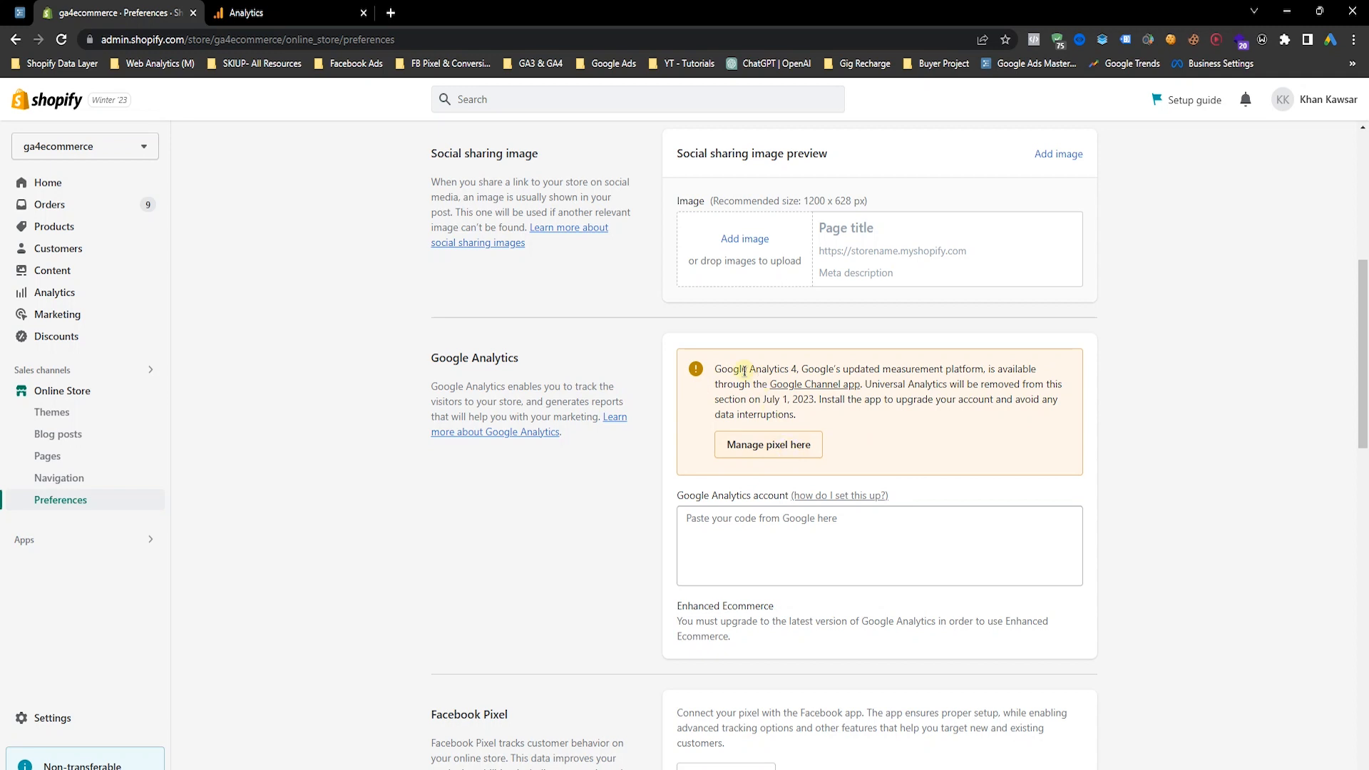
pyautogui.click(768, 448)
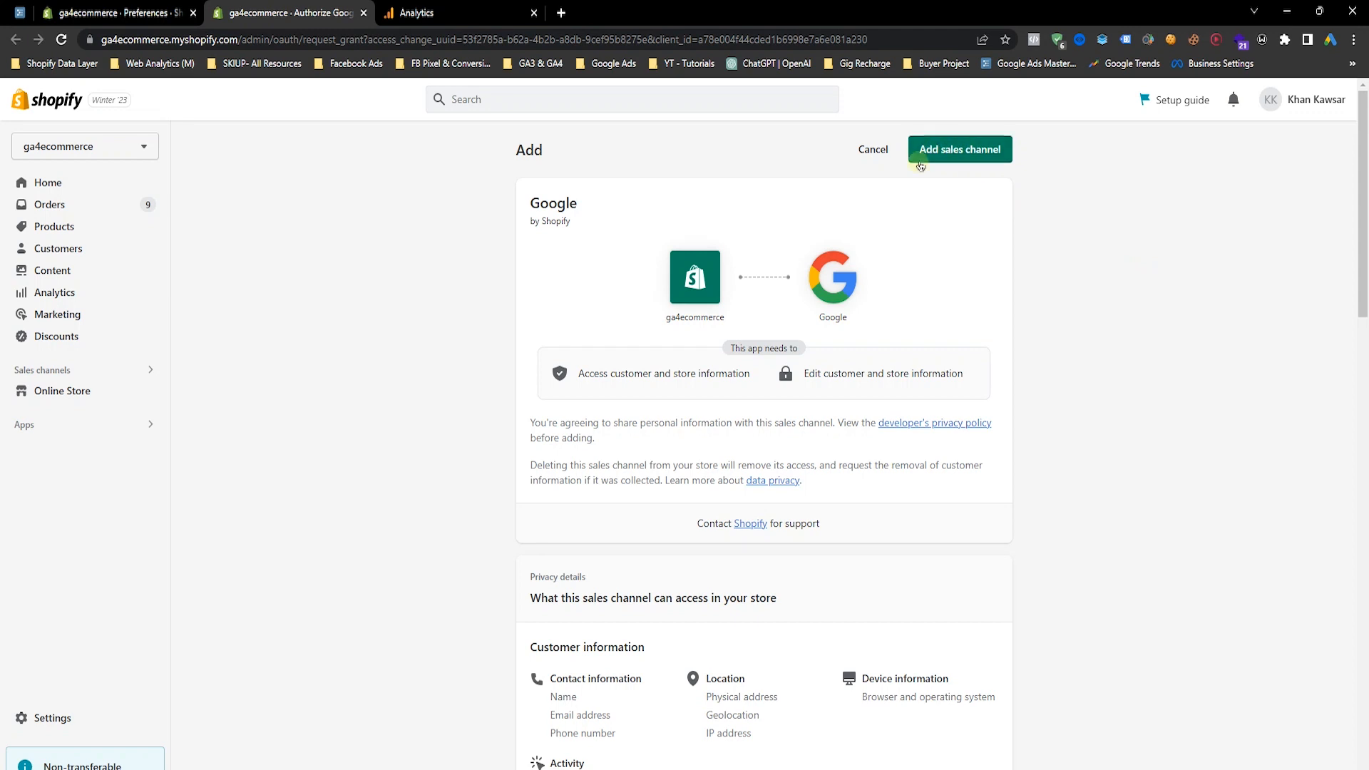
pyautogui.click(955, 156)
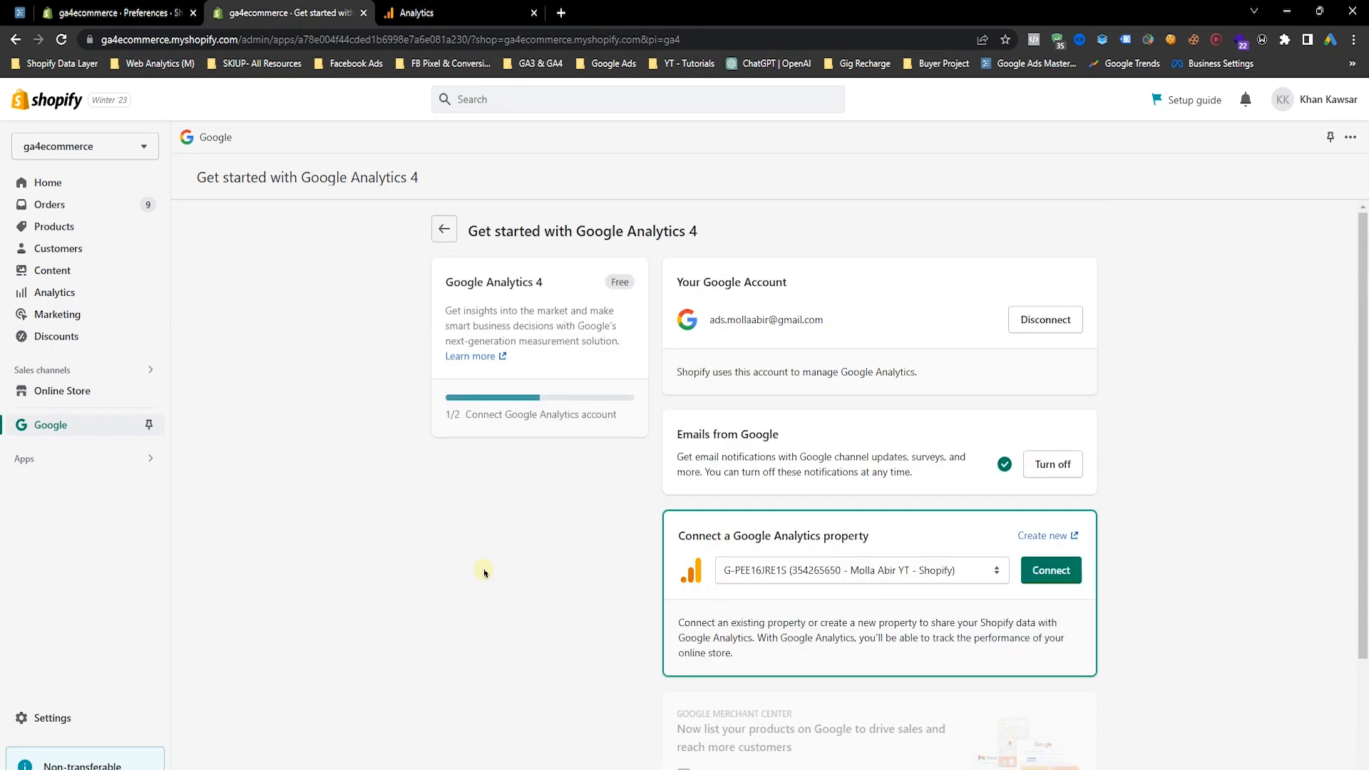
# Open the new property's Data Streams in Google Analytics and copy the domain ga4ecommerce.myshopify.com from the Shopify storefront.
pyautogui.click(449, 10)
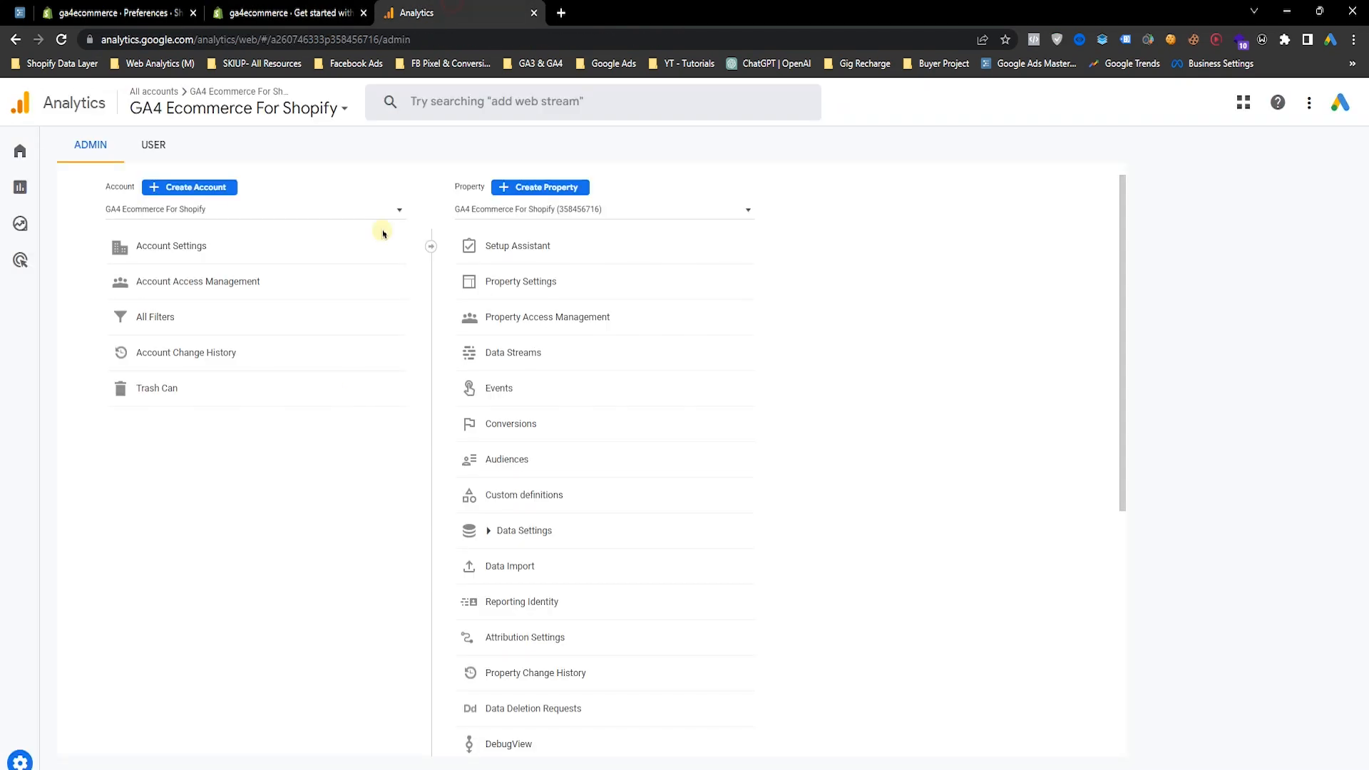
pyautogui.click(525, 353)
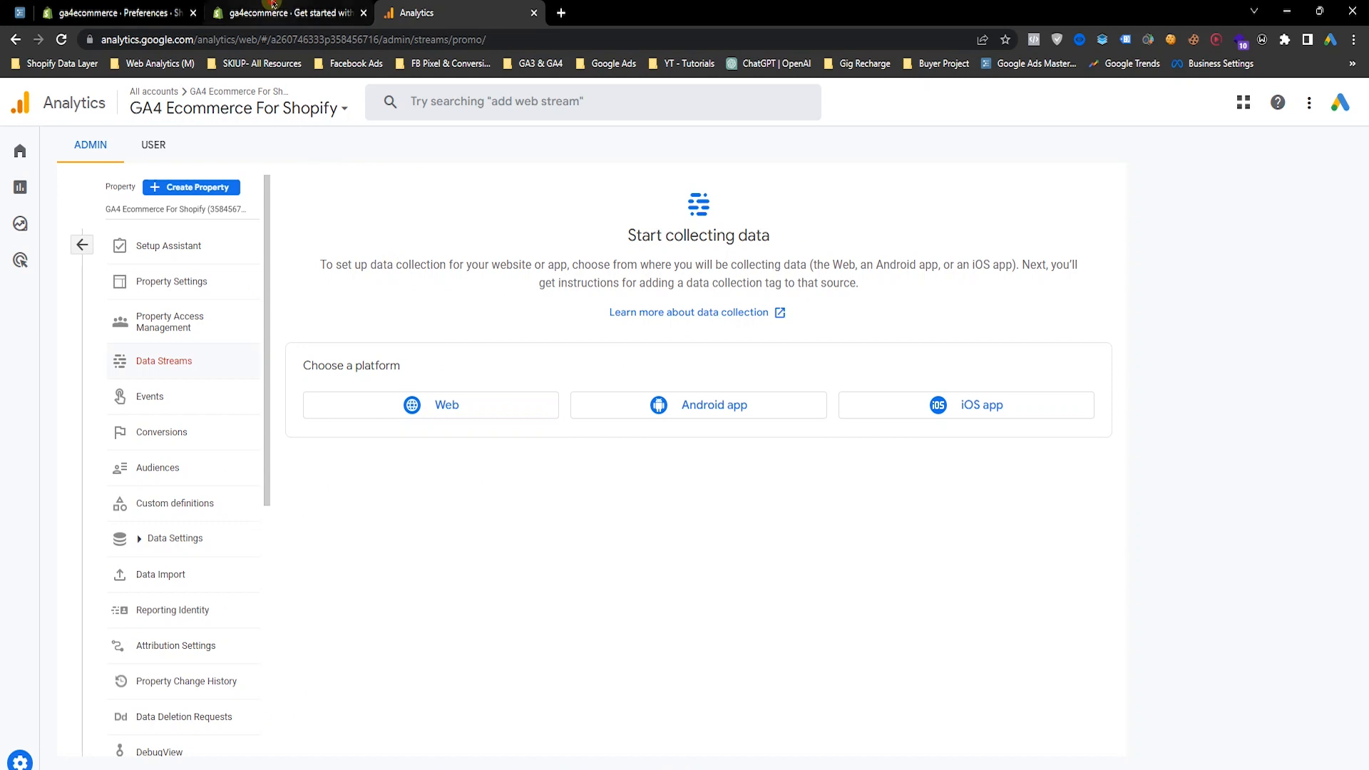
pyautogui.click(292, 12)
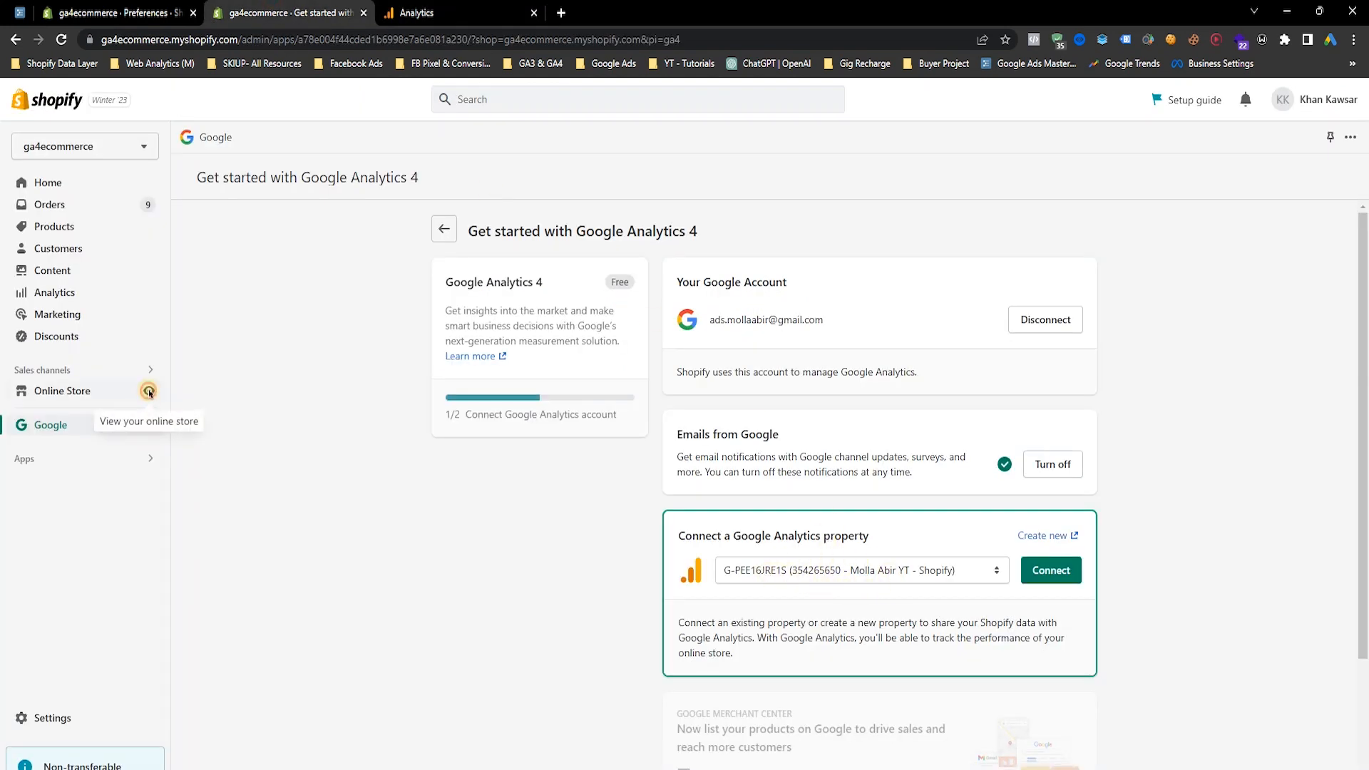
pyautogui.click(148, 391)
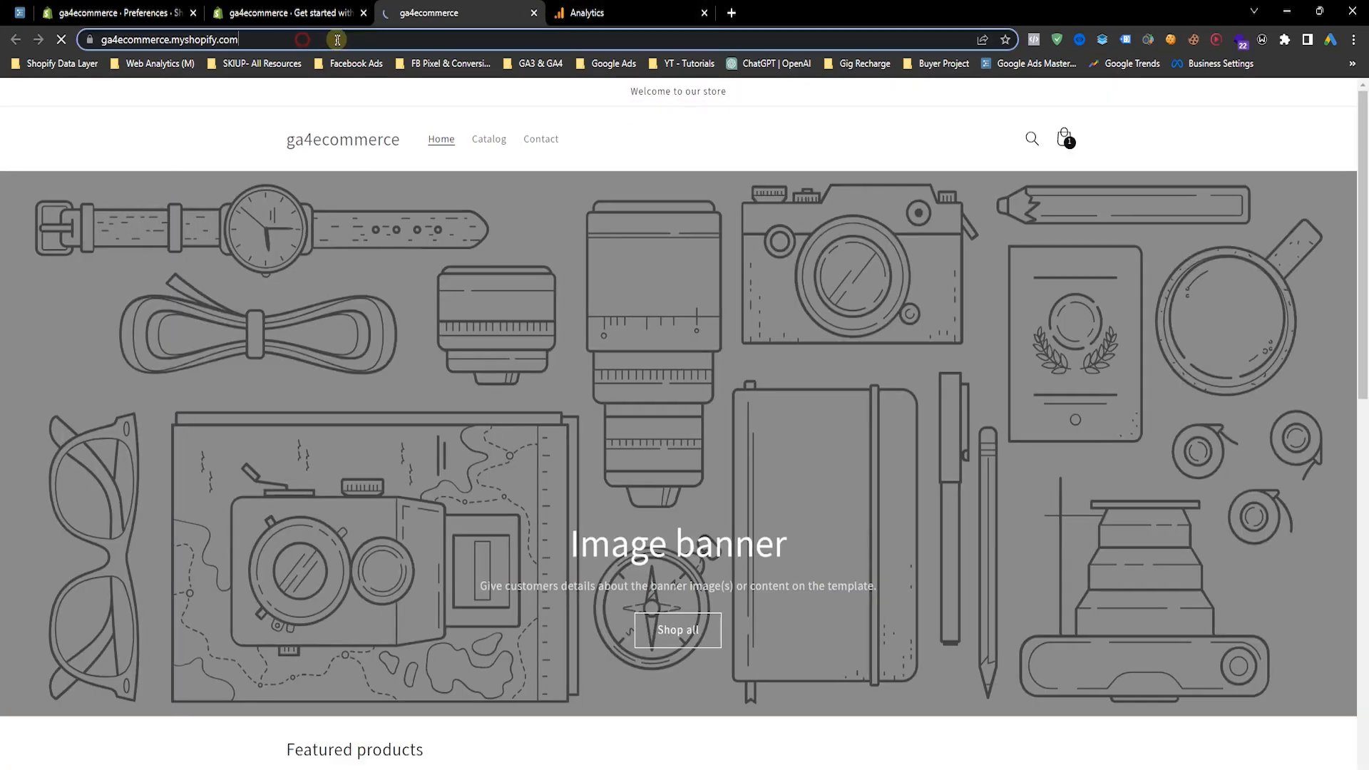
pyautogui.moveTo(271, 39); pyautogui.dragTo(135, 43)
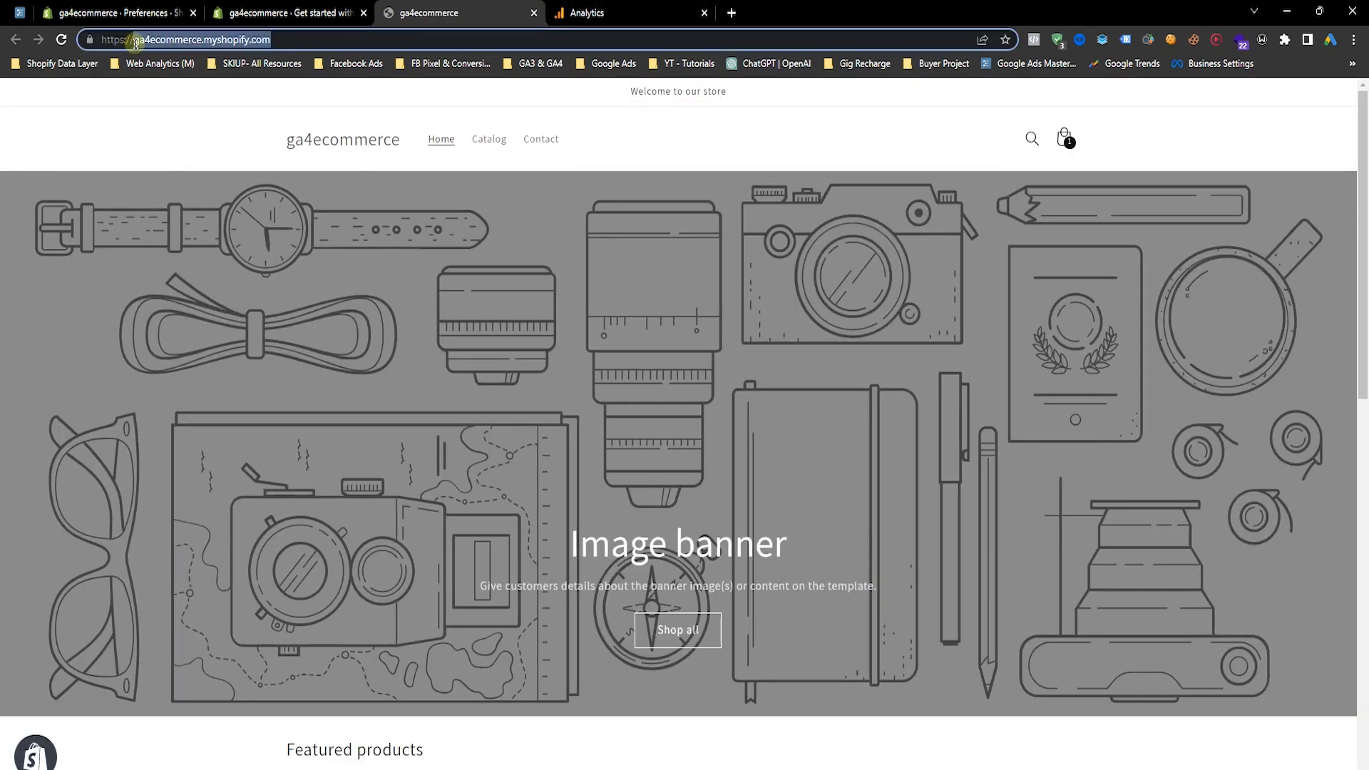
pyautogui.rightClick(136, 43)
pyautogui.click(189, 114)
pyautogui.click(533, 13)
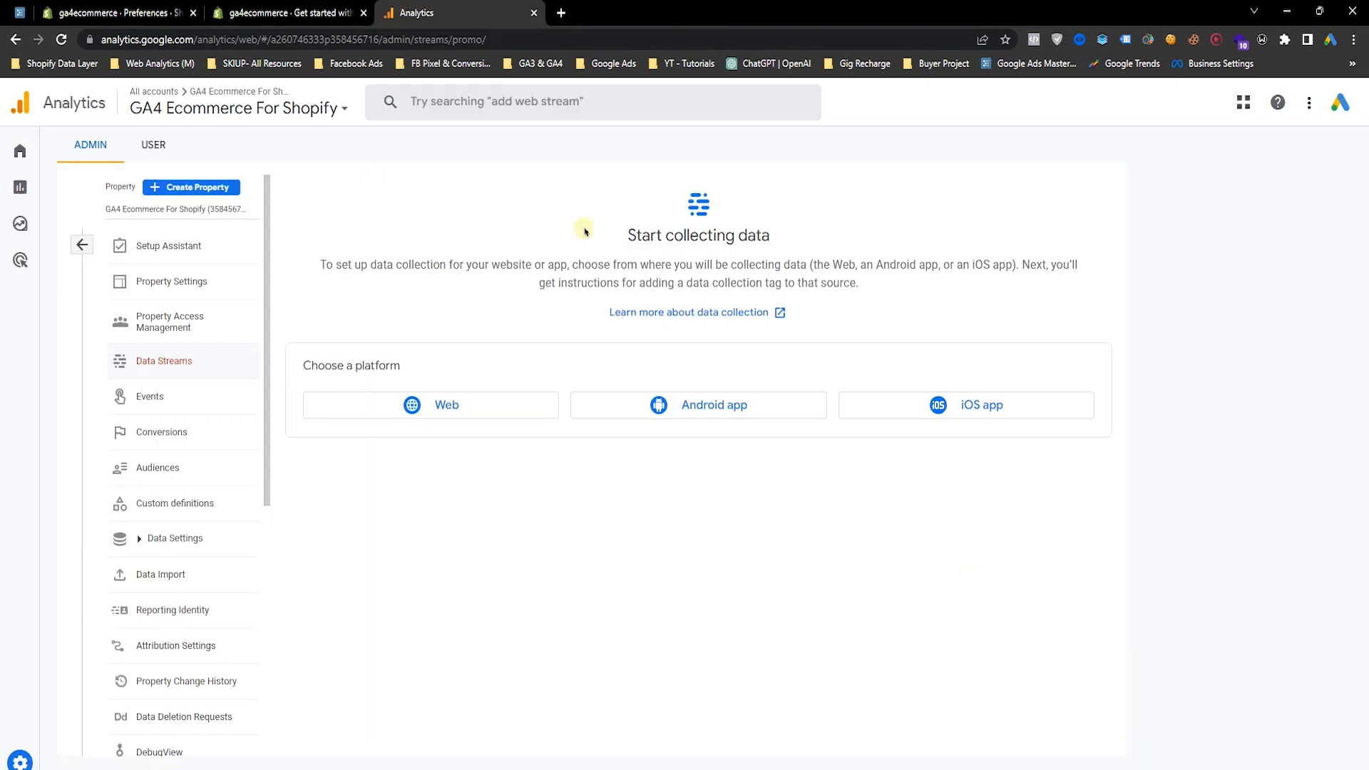
# Create a web data stream with the website URL ga4ecommerce.myshopify.com and the stream name ga4ecommerce.
pyautogui.click(444, 406)
pyautogui.click(557, 236)
pyautogui.rightClick(559, 238)
pyautogui.click(603, 351)
pyautogui.click(976, 235)
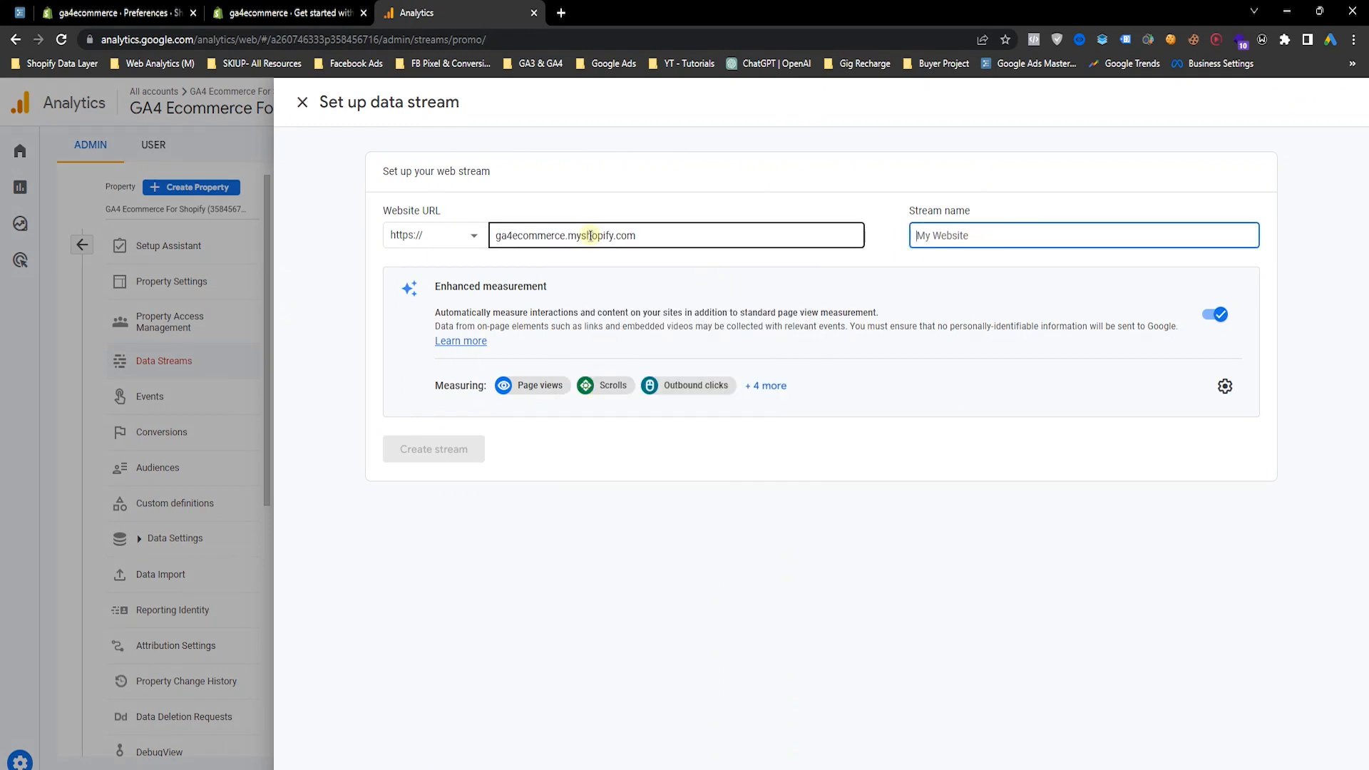
pyautogui.moveTo(566, 237); pyautogui.dragTo(458, 235)
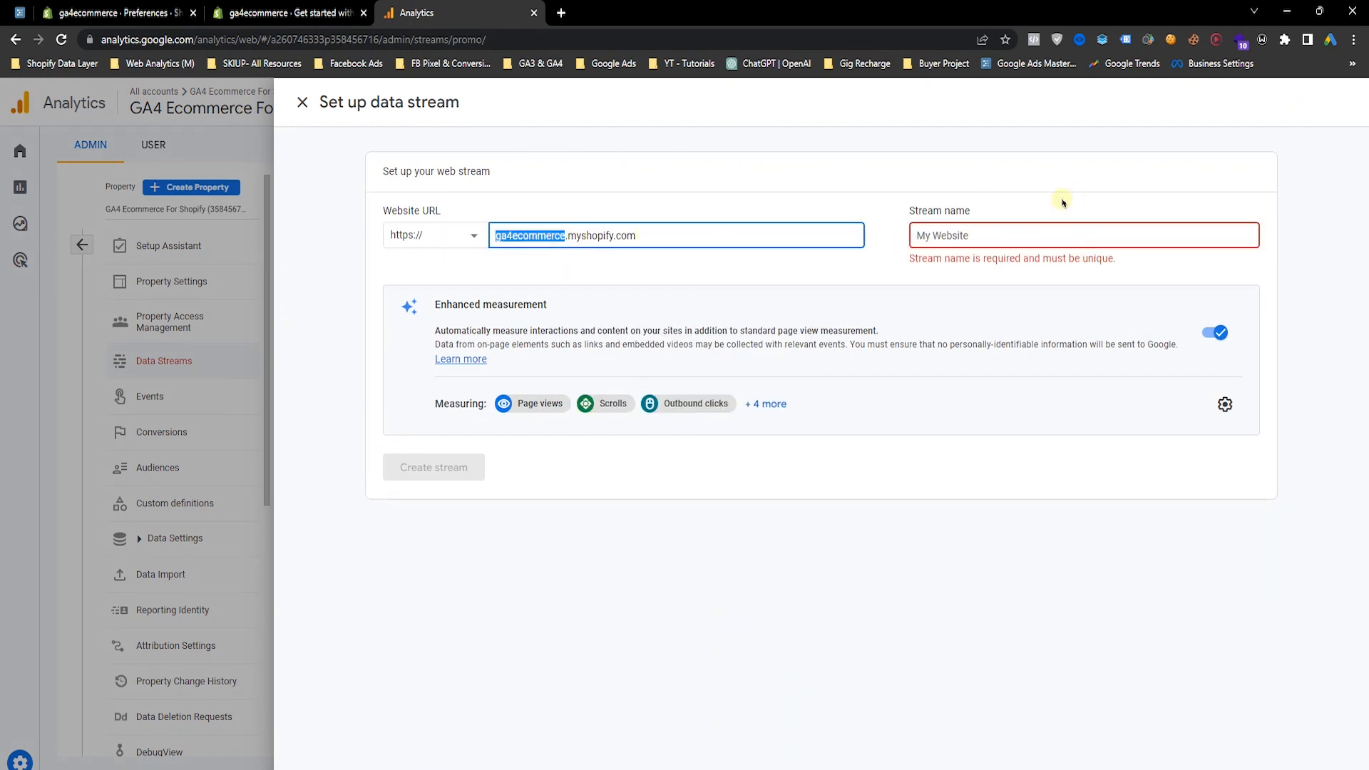
pyautogui.click(1021, 233)
pyautogui.hotkey('ctrl', 'v')
pyautogui.click(447, 460)
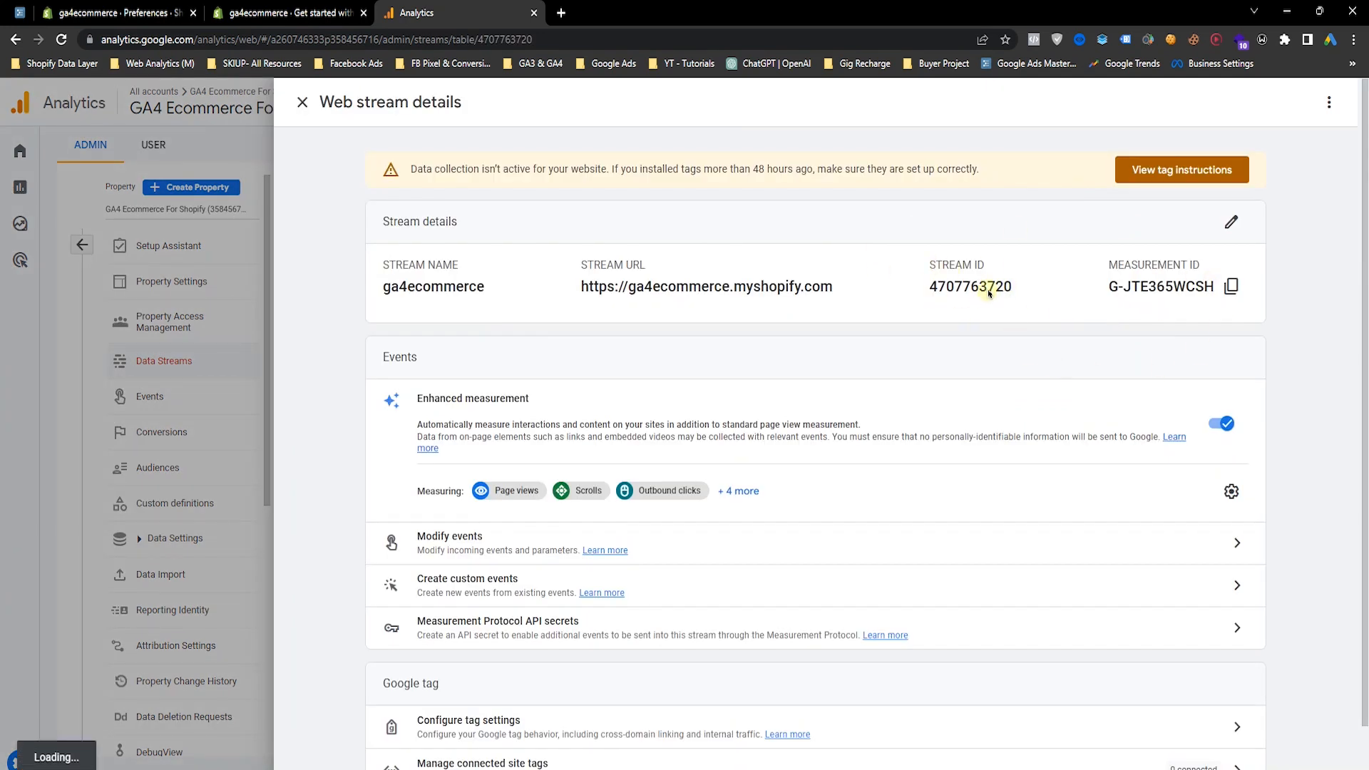
# Return to Shopify's Google channel, refresh the property list and connect the "GA4 Ecommerce For Shopify" Analytics property.
pyautogui.click(305, 13)
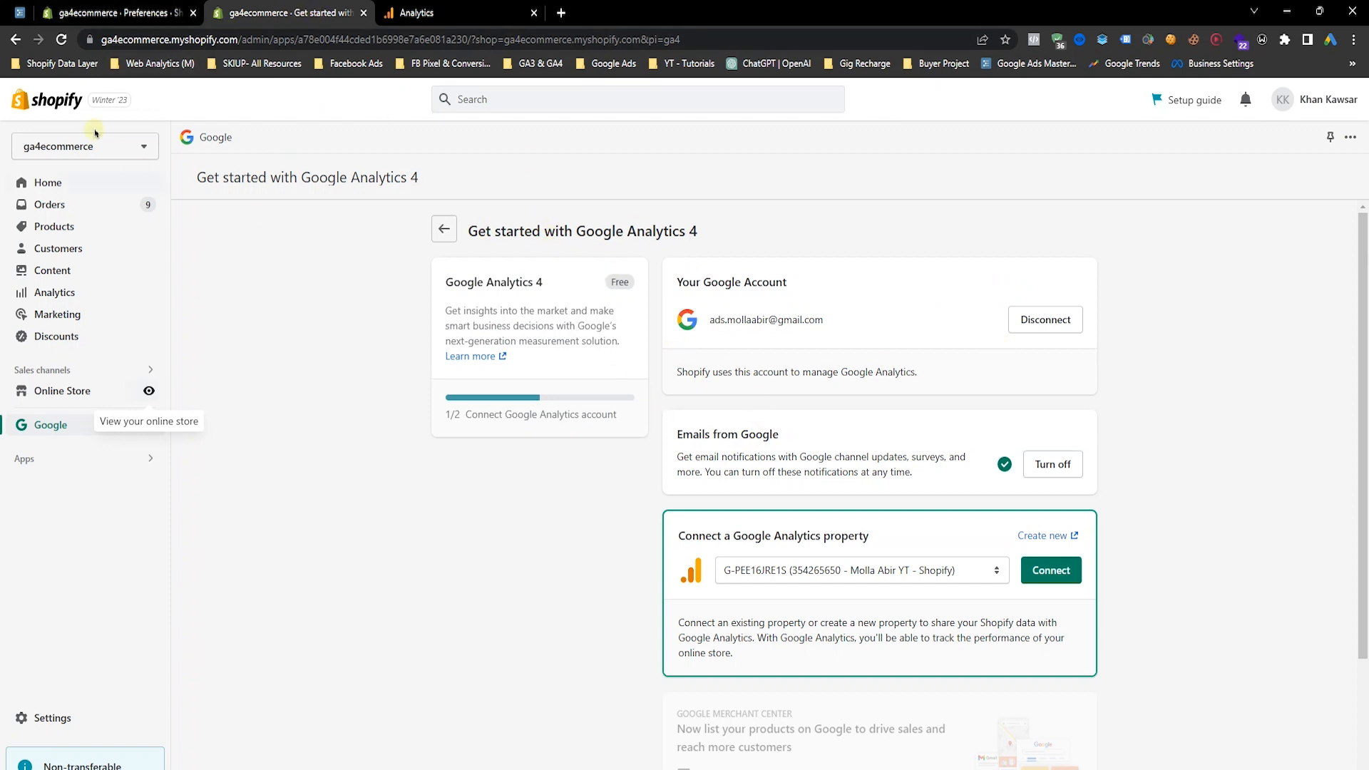
pyautogui.click(62, 39)
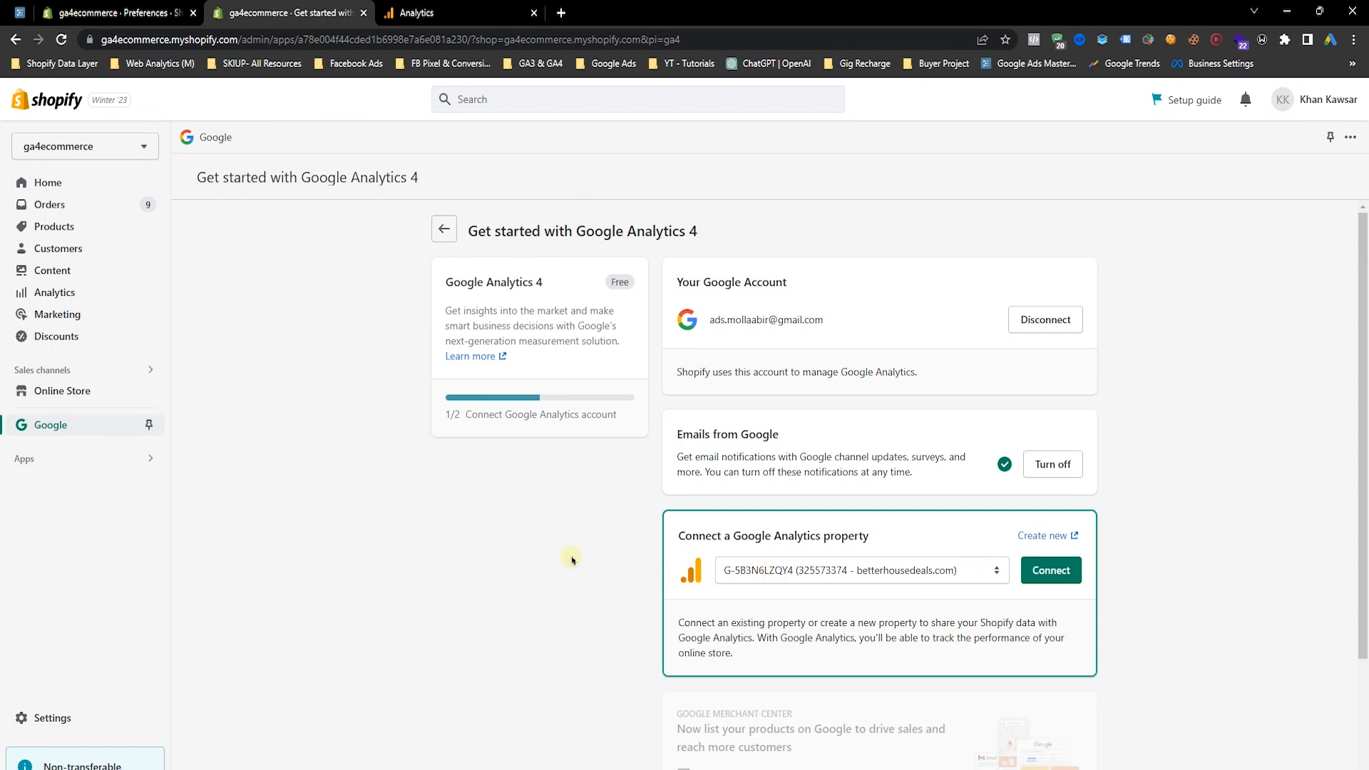
pyautogui.click(441, 10)
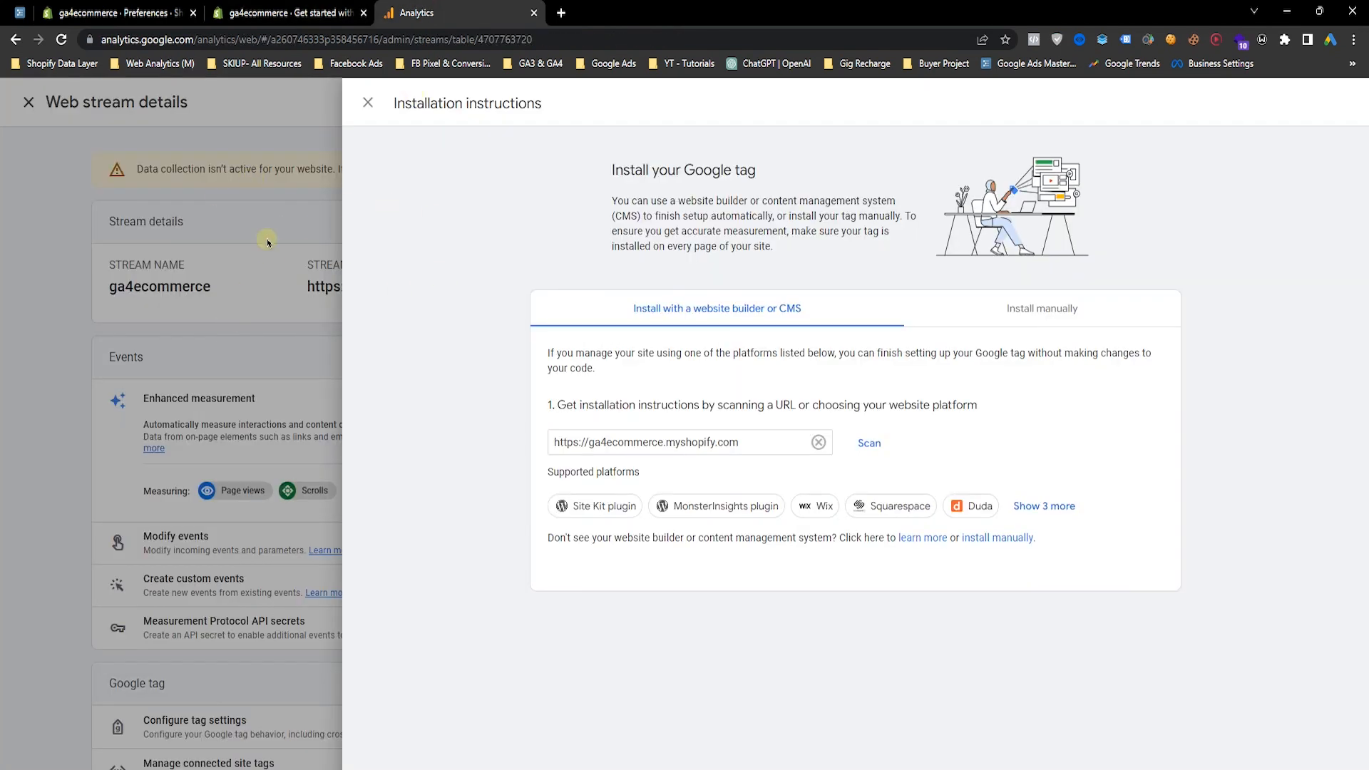
pyautogui.click(285, 12)
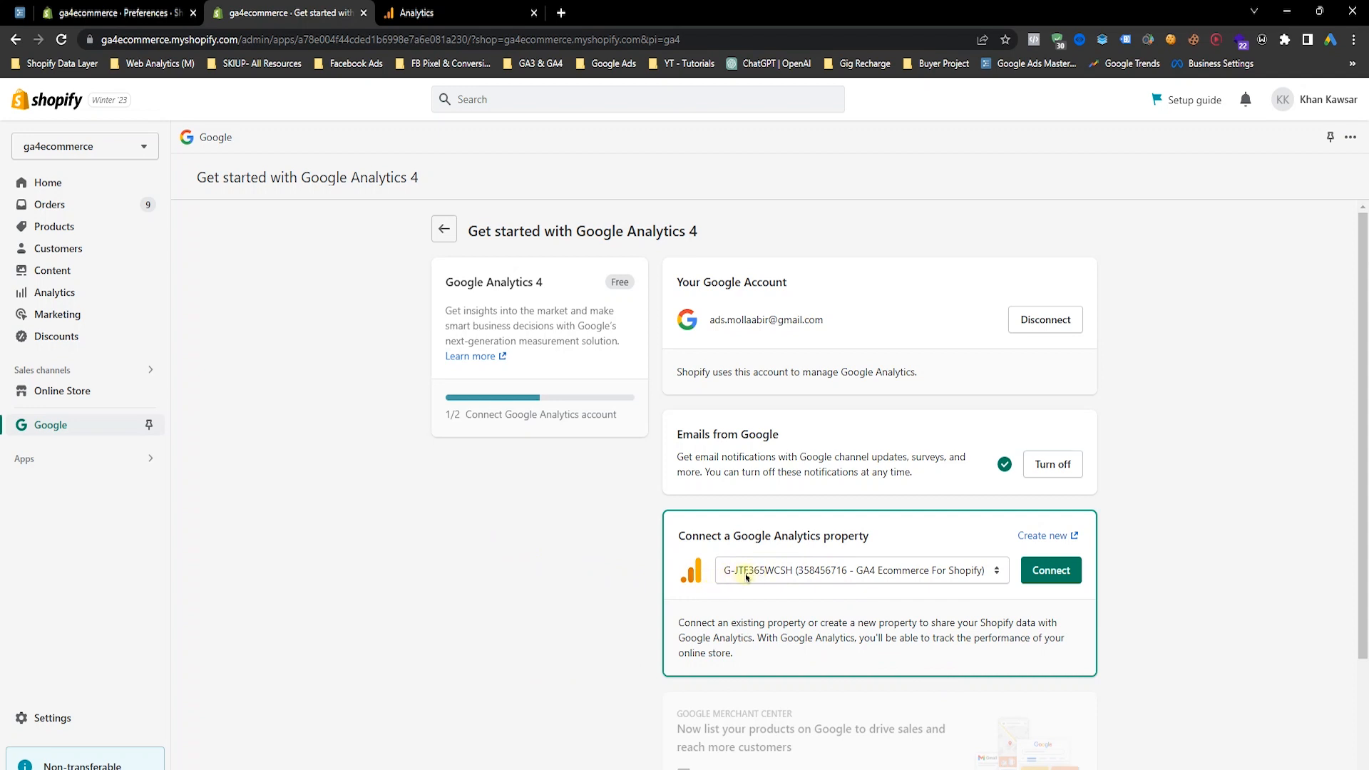
pyautogui.click(1053, 578)
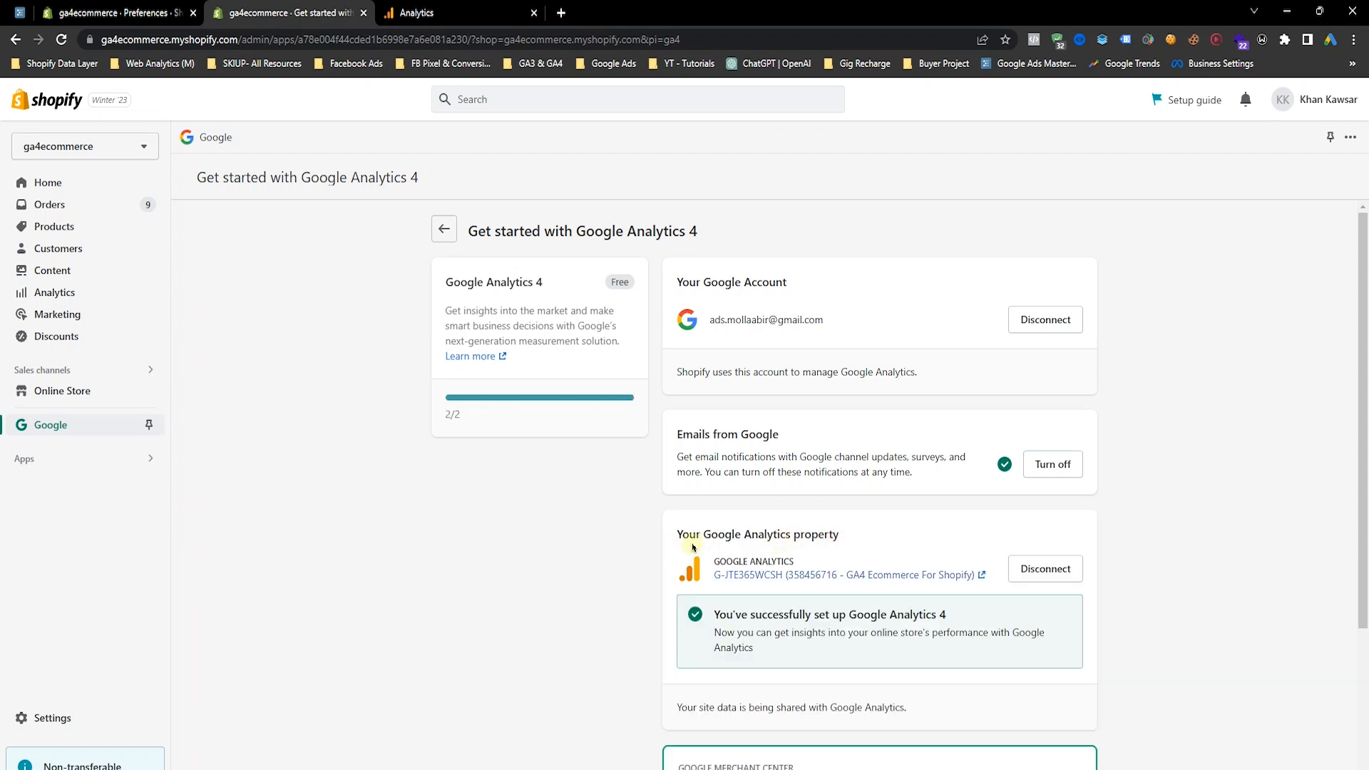
pyautogui.scroll(-1, 831, 544)
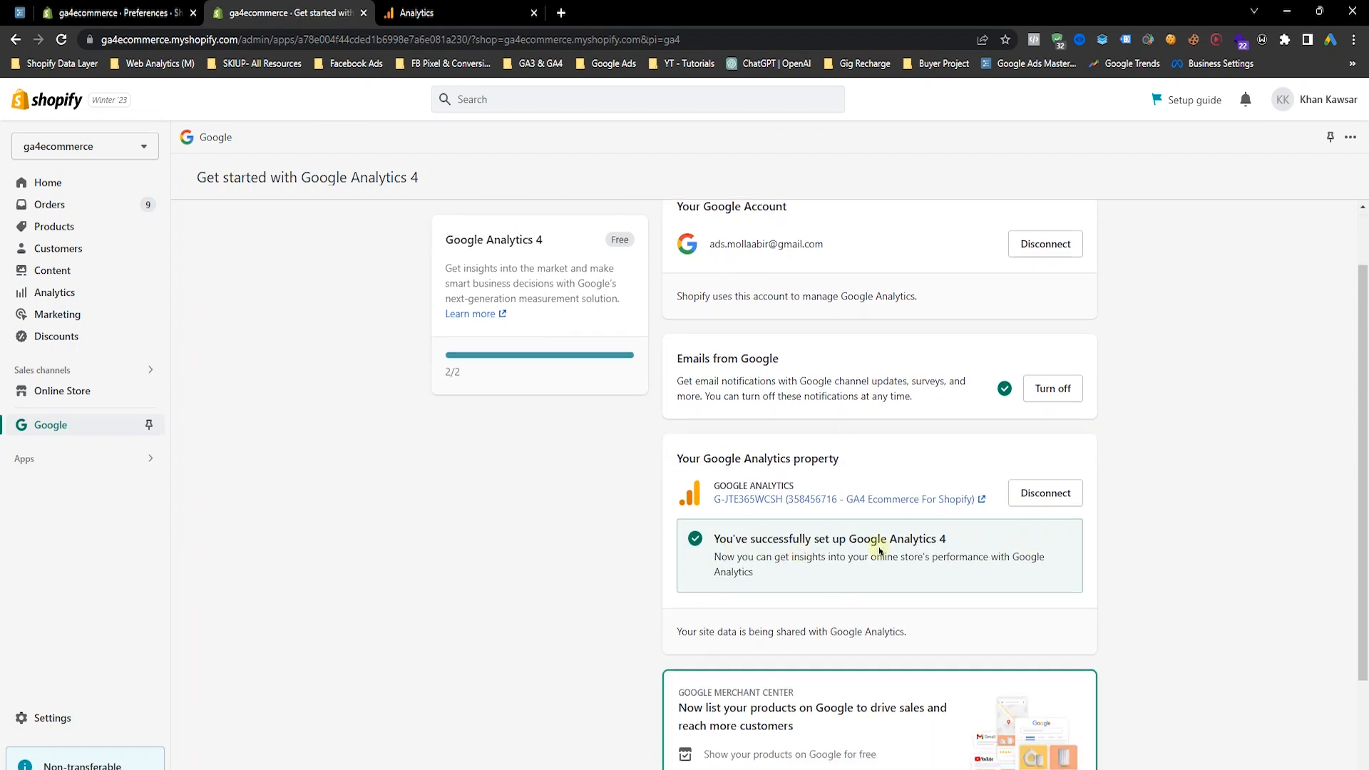
# Review the Google Analytics property and Merchant Center sections of the Google channel's setup page, and open the Online Store section.
pyautogui.scroll(-2, 1140, 485)
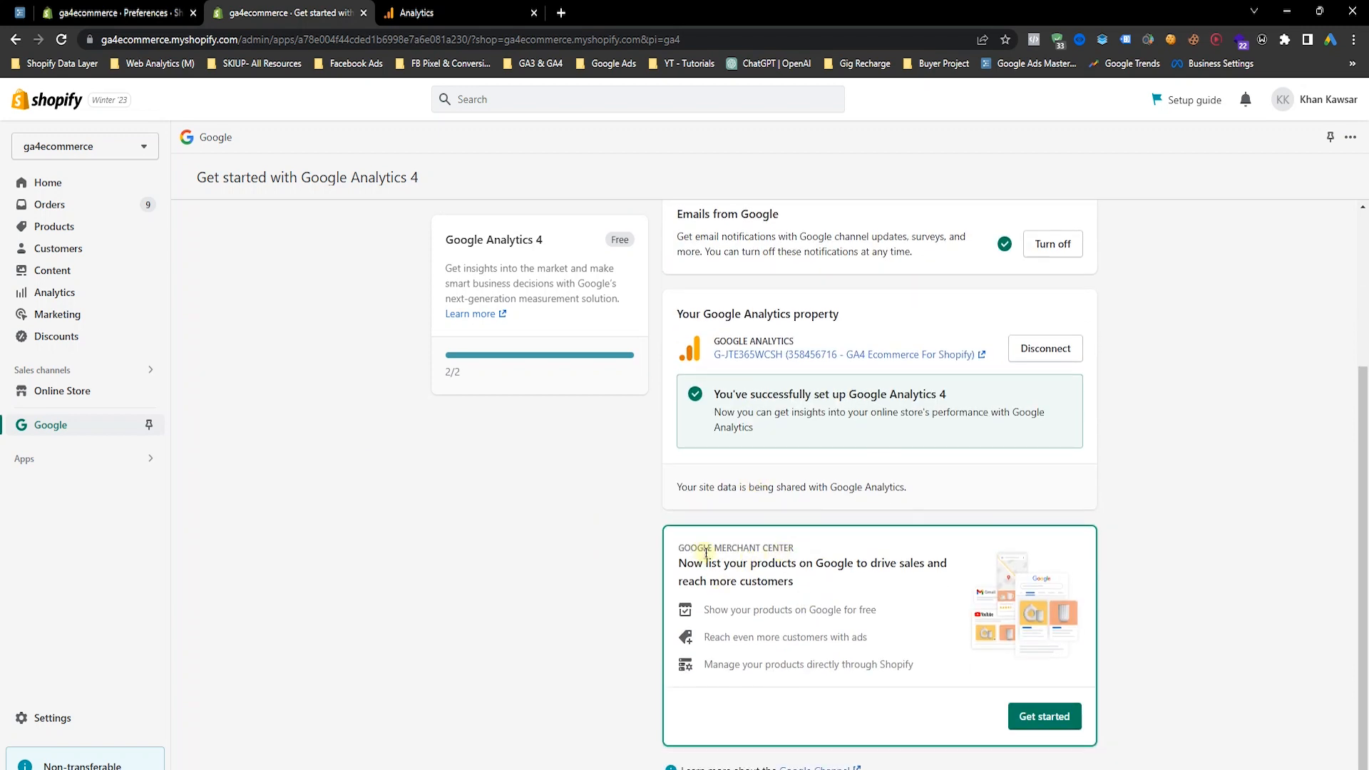
pyautogui.click(1030, 726)
pyautogui.scroll(3, 918, 610)
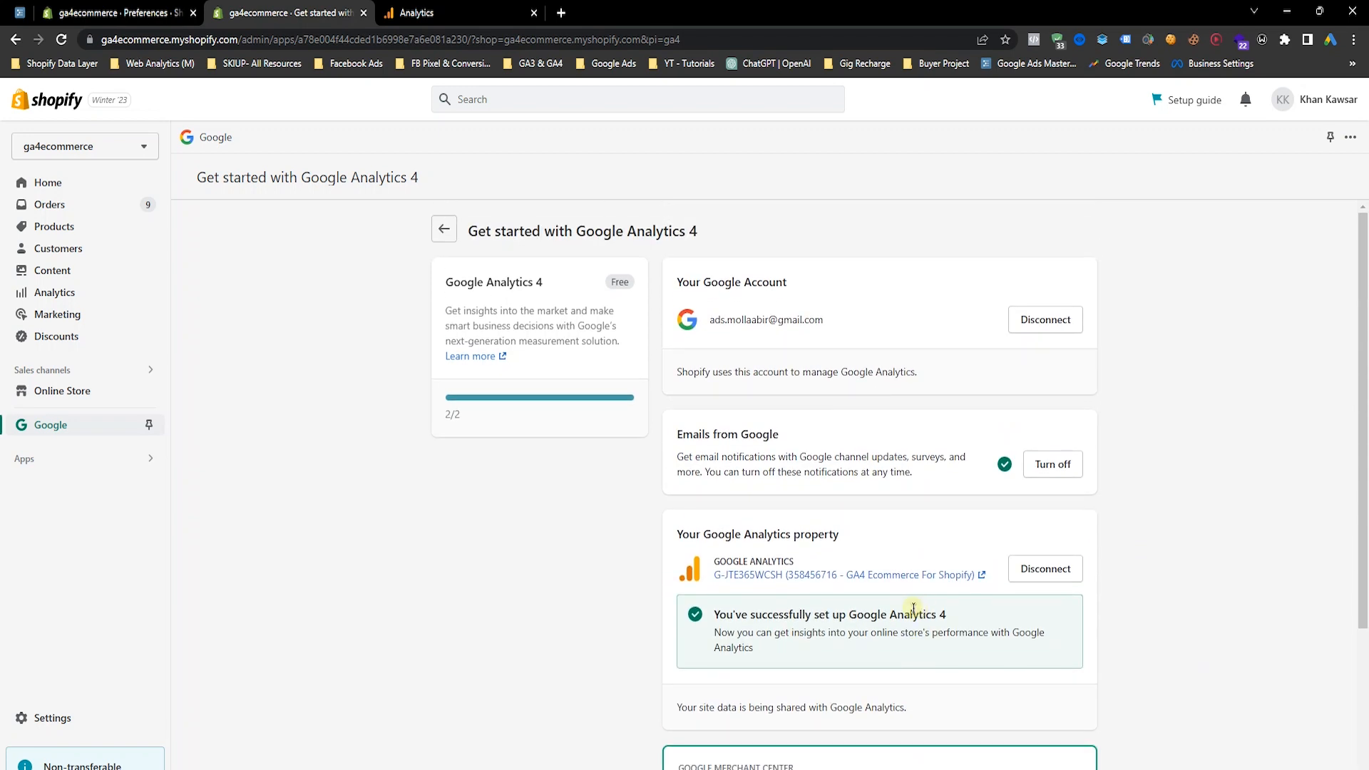
pyautogui.scroll(-3, 918, 609)
pyautogui.scroll(3, 1070, 538)
pyautogui.click(82, 394)
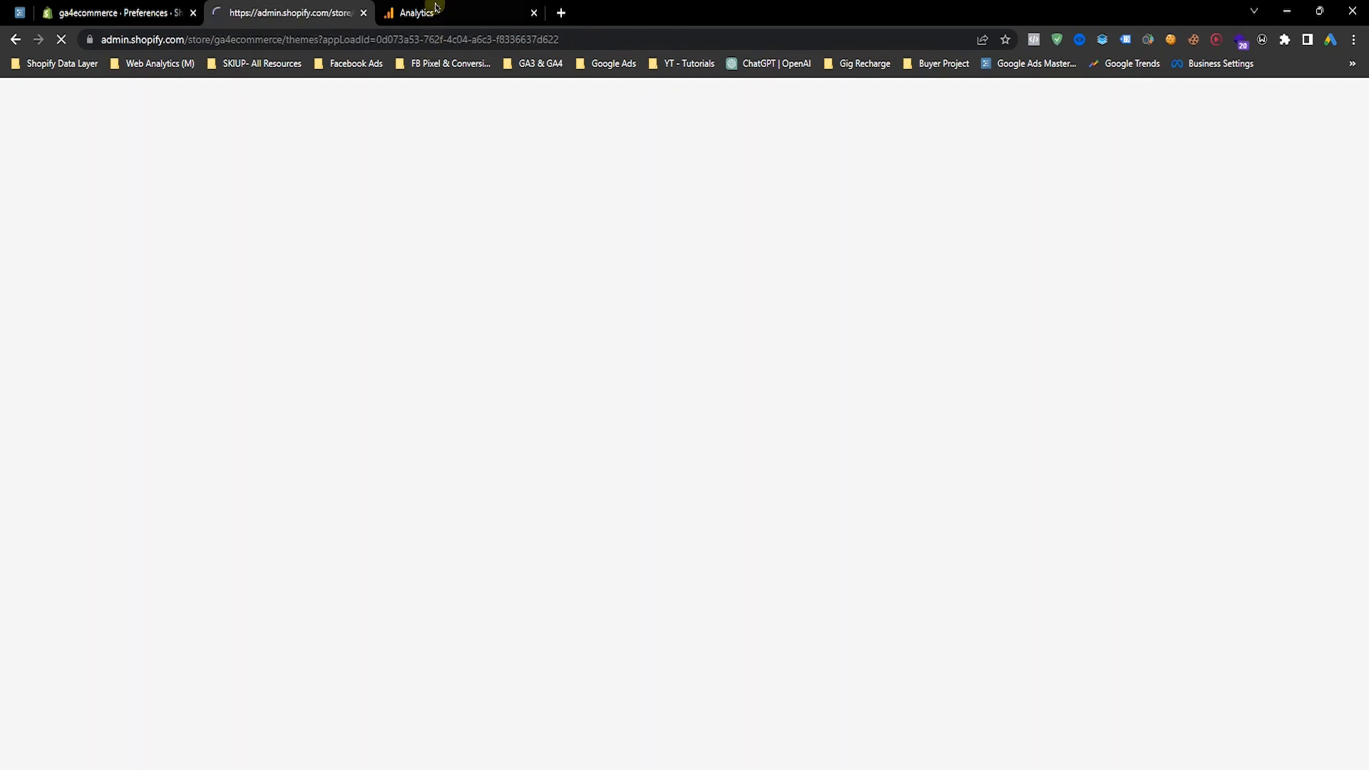
# Switch to Google Analytics, close the web stream details and view the property's DebugView and Reports.
pyautogui.click(436, 9)
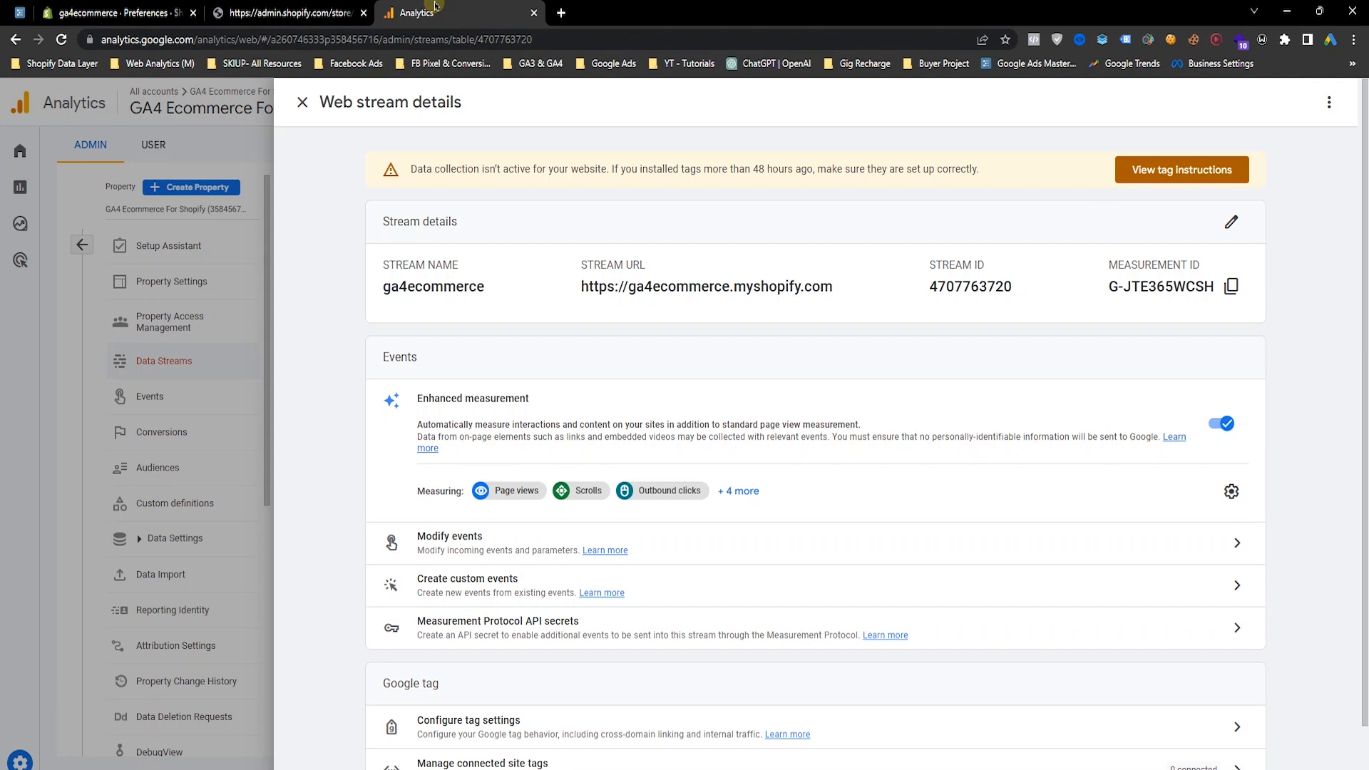
pyautogui.click(192, 327)
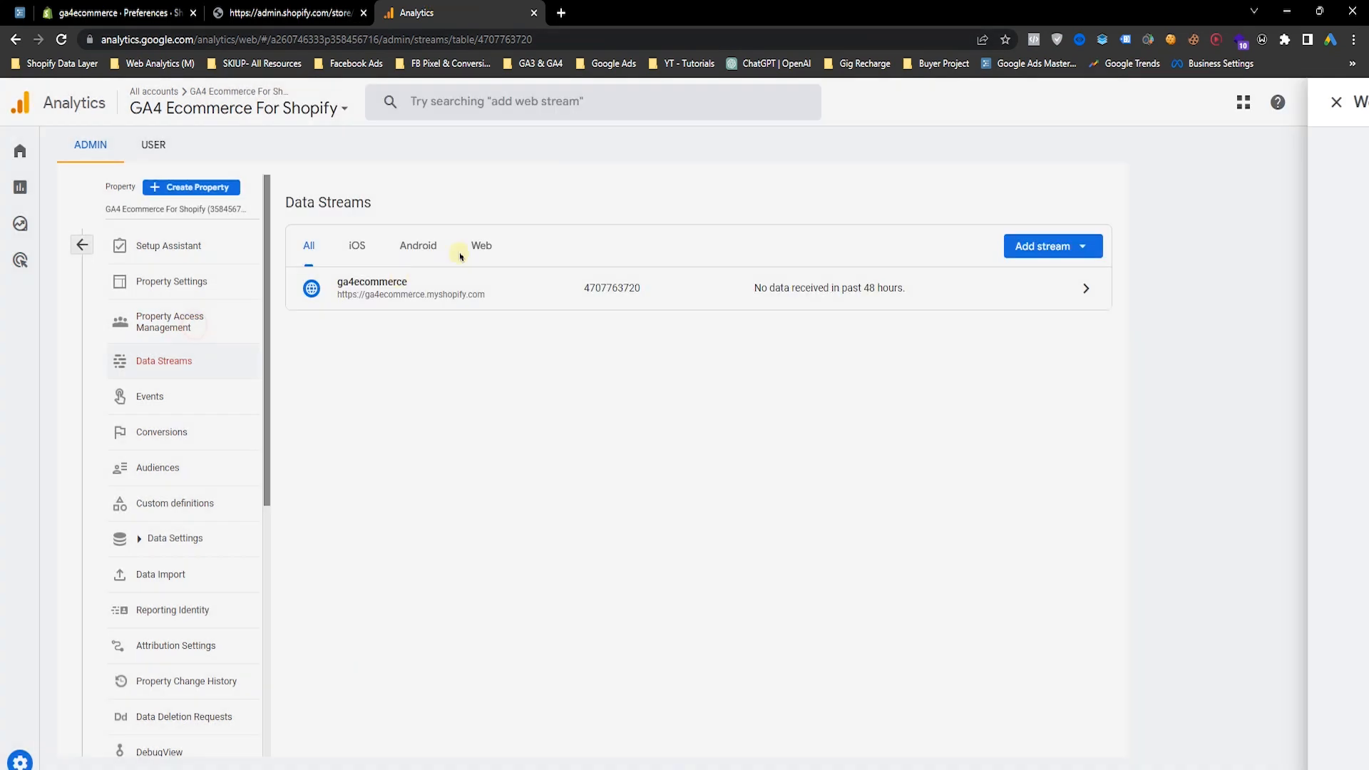
pyautogui.scroll(-3, 169, 560)
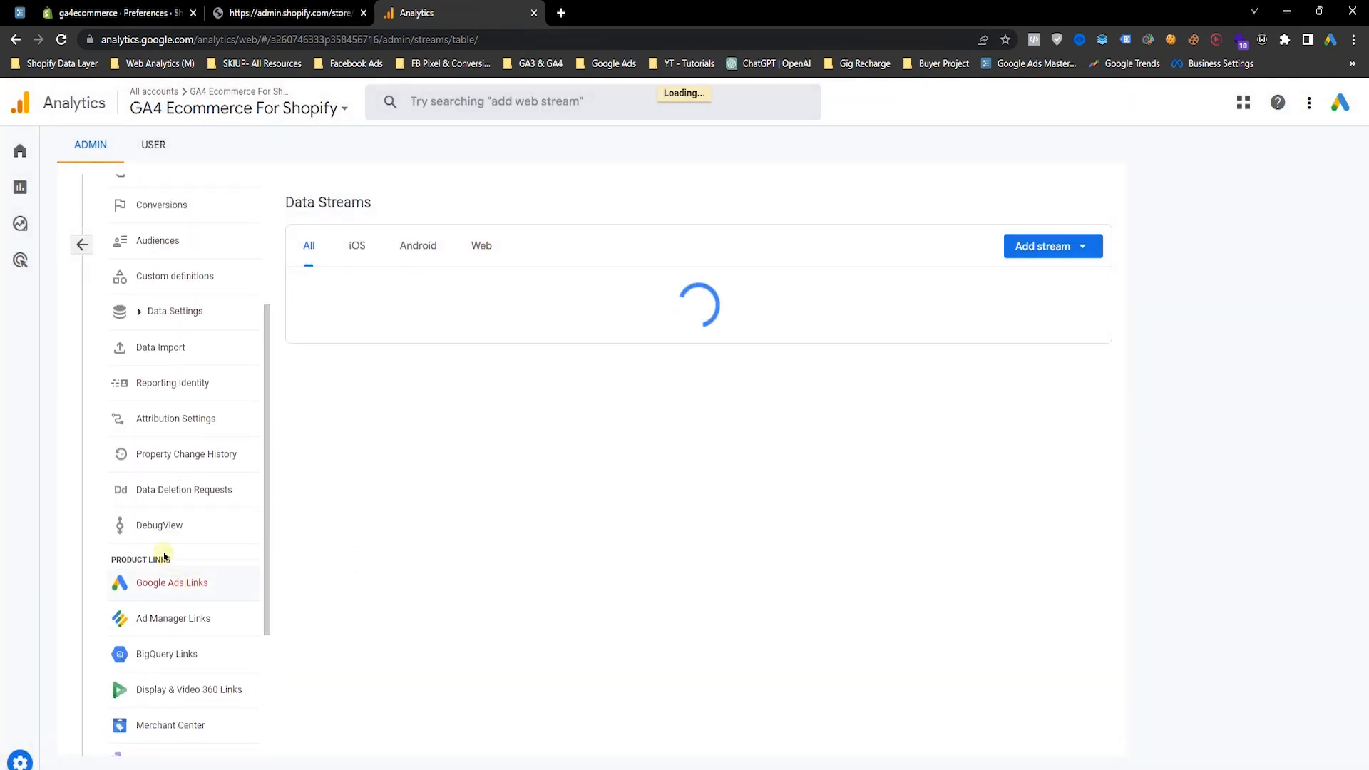
pyautogui.click(159, 525)
pyautogui.moveTo(20, 189)
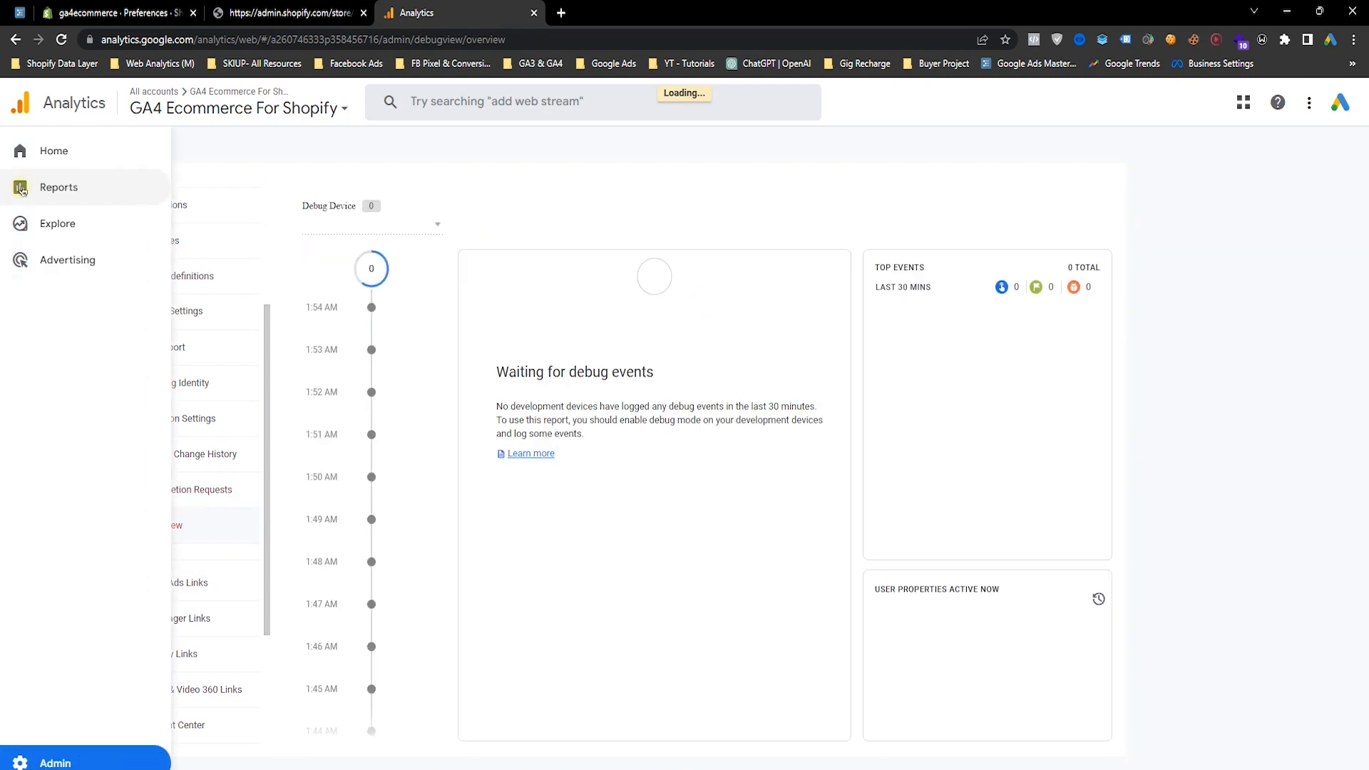
# Return to Shopify, view the live ga4ecommerce online store and reload its home page to generate a test visit.
pyautogui.click(296, 6)
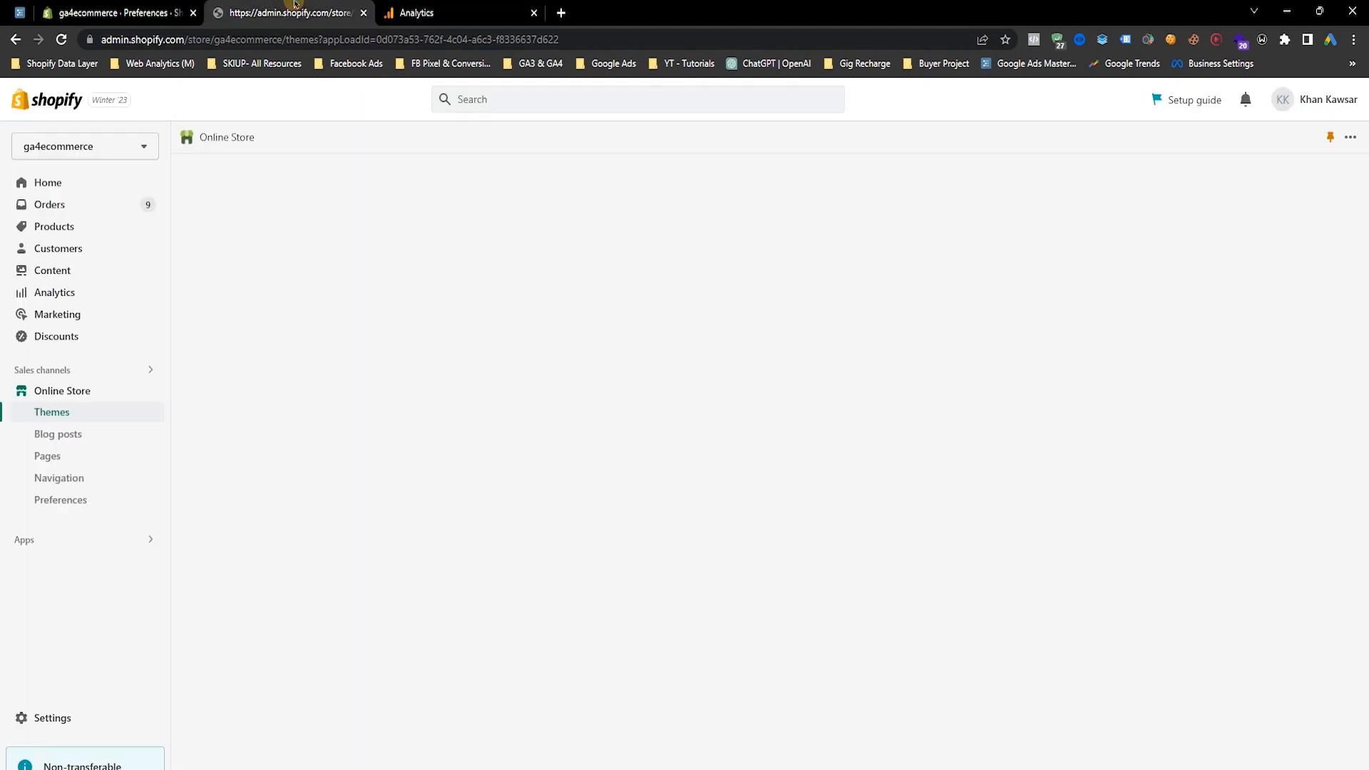
pyautogui.click(148, 391)
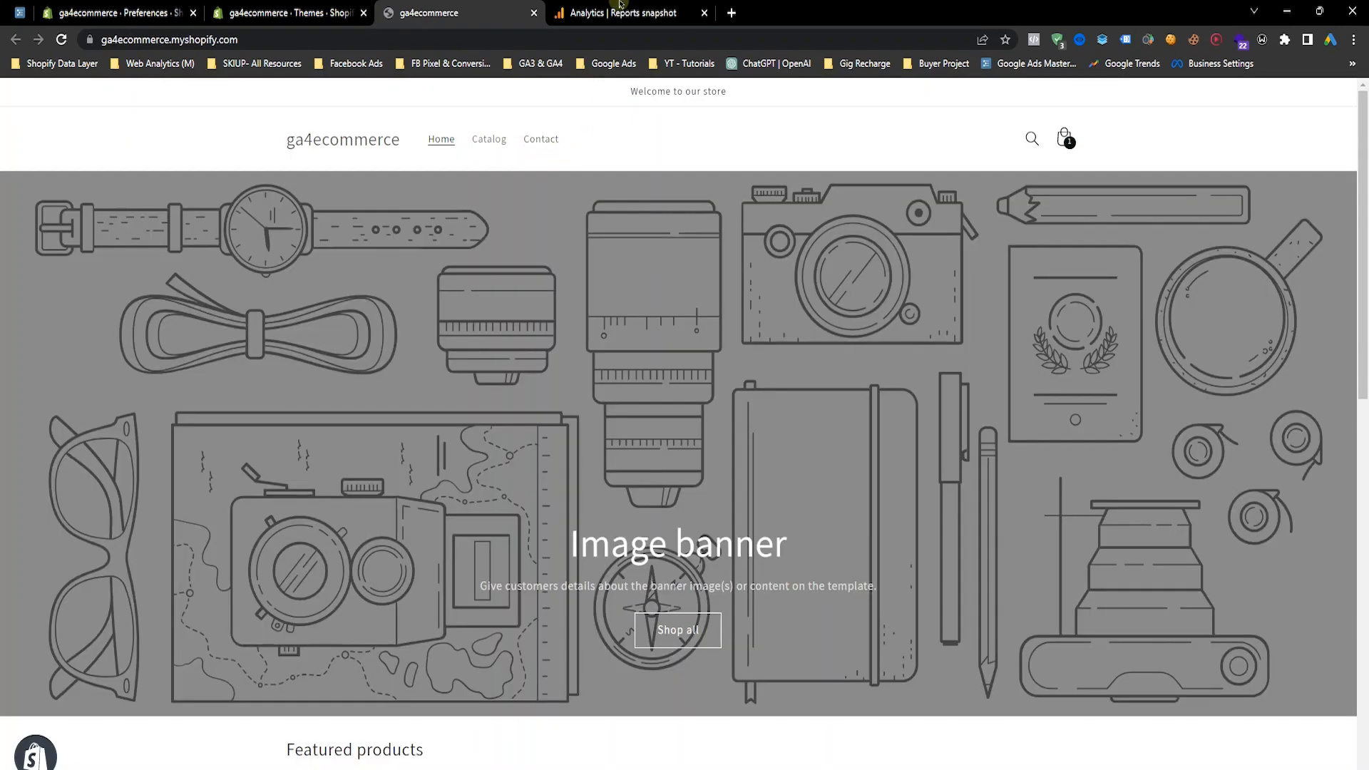
pyautogui.click(620, 7)
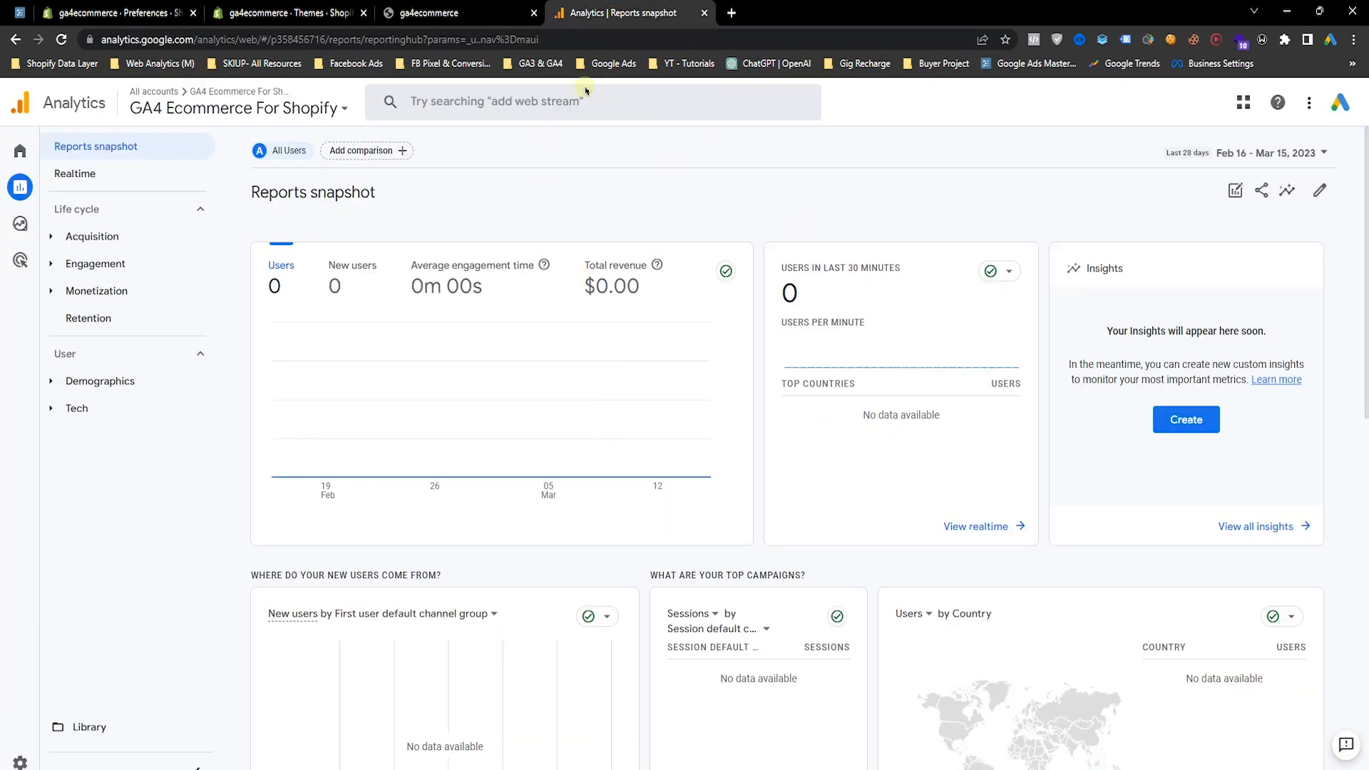
pyautogui.click(456, 13)
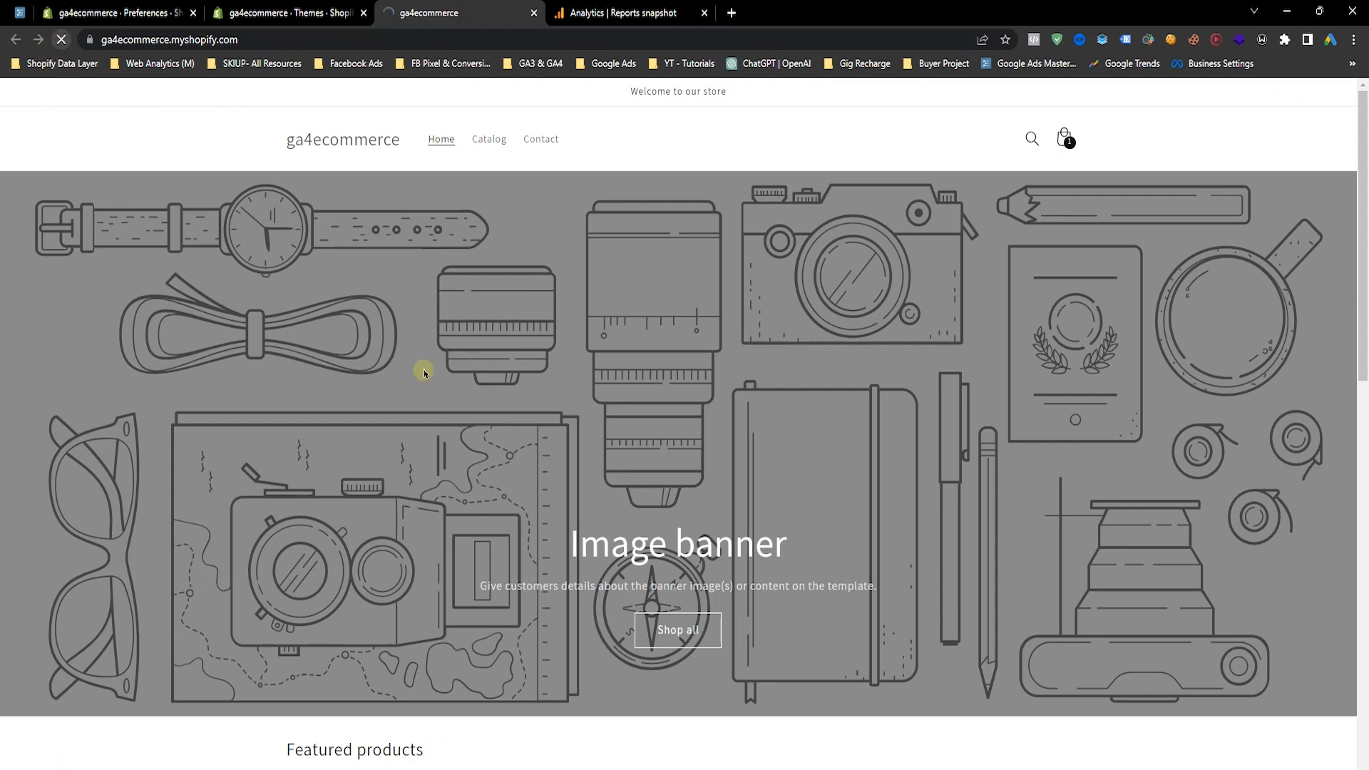
# Switch back to Google Analytics and check the Reports snapshot for users in the last 30 minutes.
pyautogui.click(615, 13)
pyautogui.scroll(-5, 782, 428)
pyautogui.scroll(5, 806, 436)
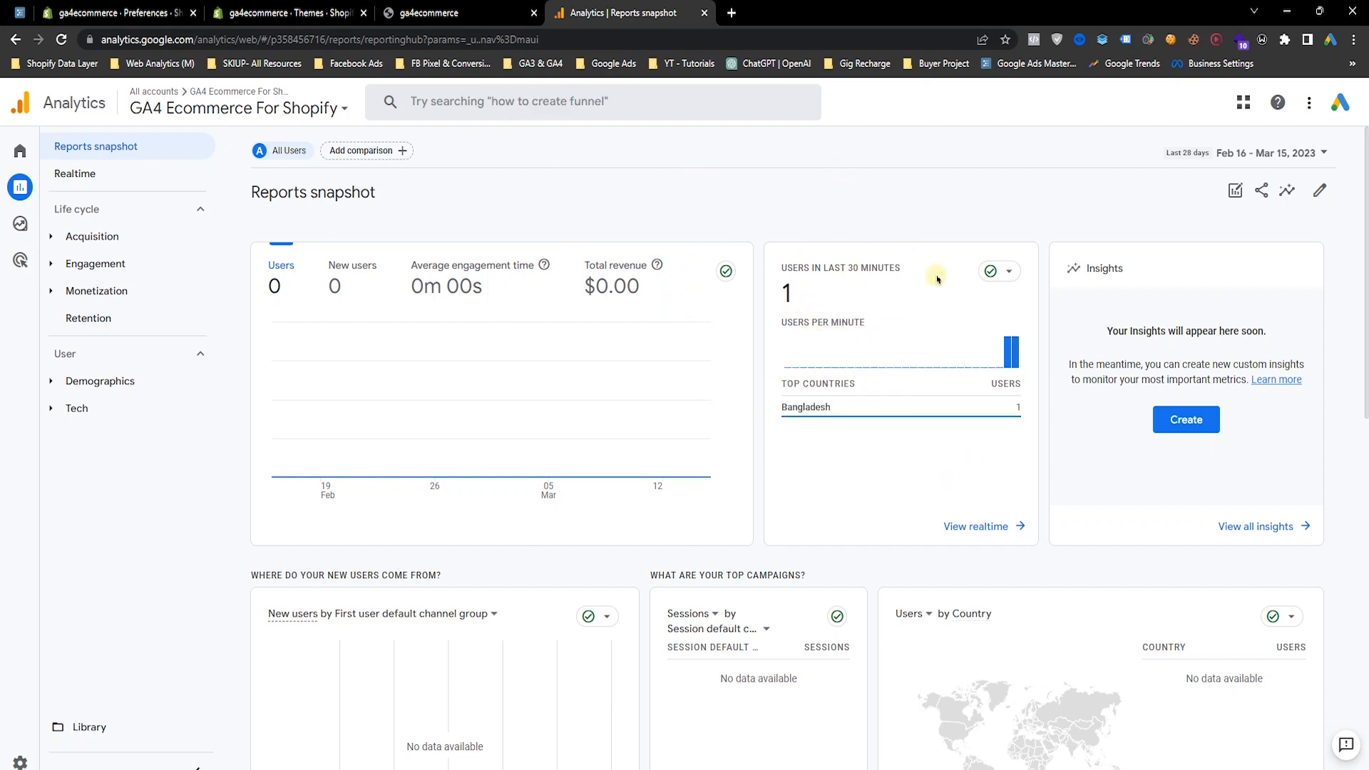
# Open the Realtime report and examine its active users, page views by title and event counts by event name.
pyautogui.click(77, 174)
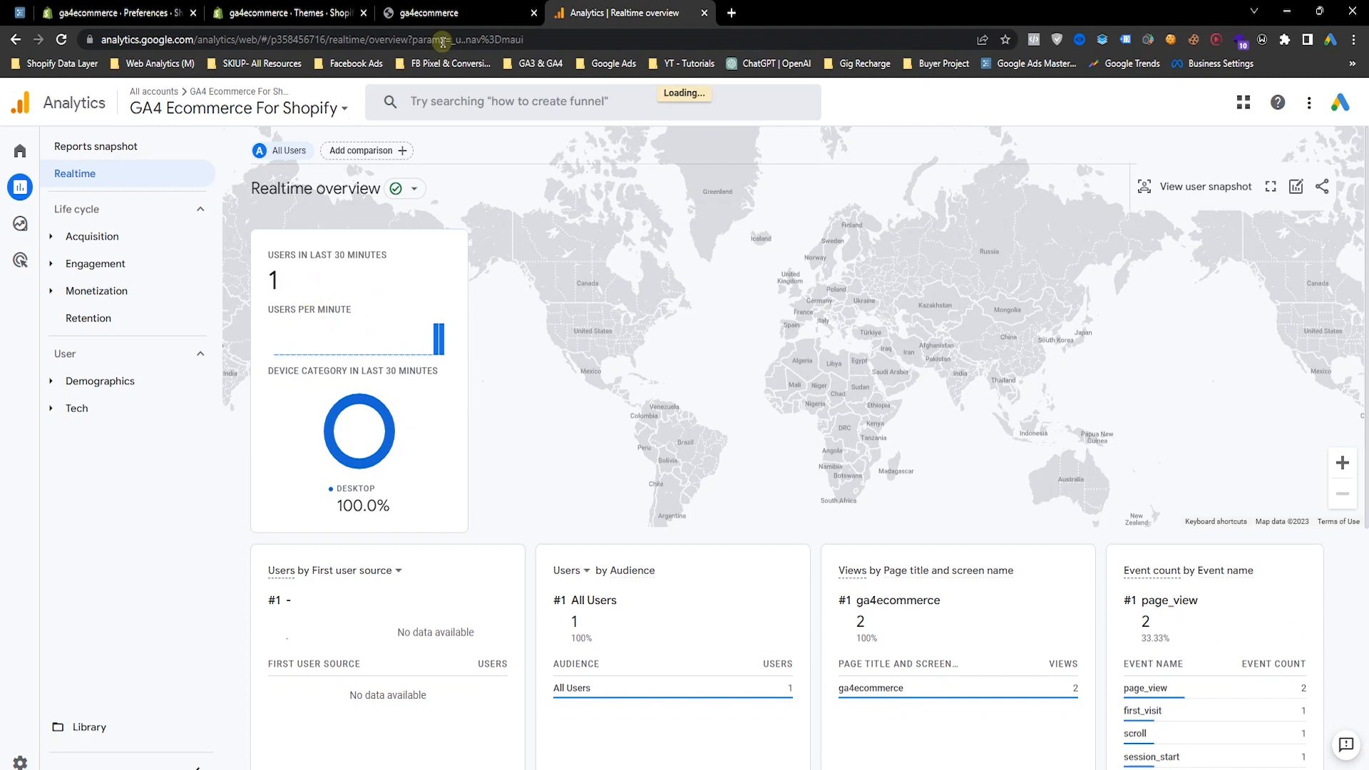
pyautogui.scroll(-2, 651, 412)
pyautogui.scroll(3, 790, 541)
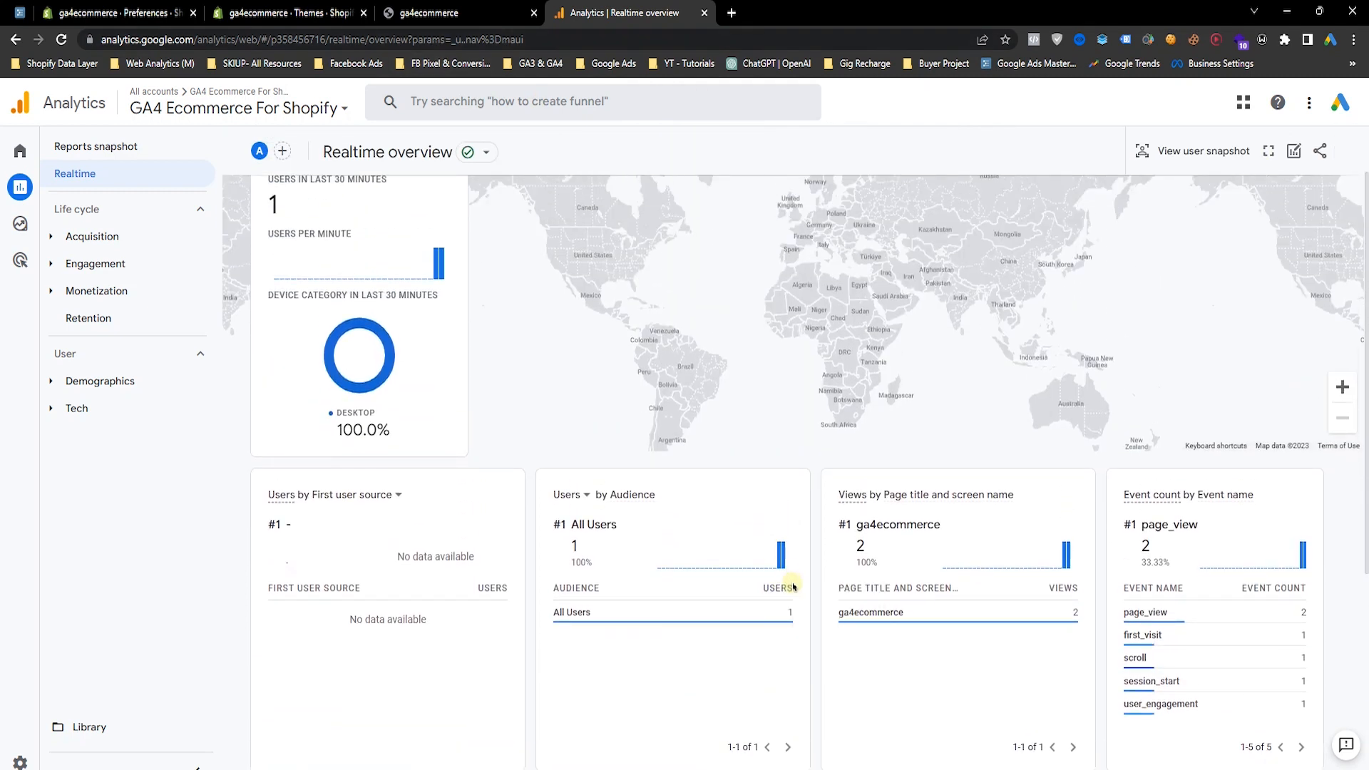
pyautogui.scroll(-3, 810, 601)
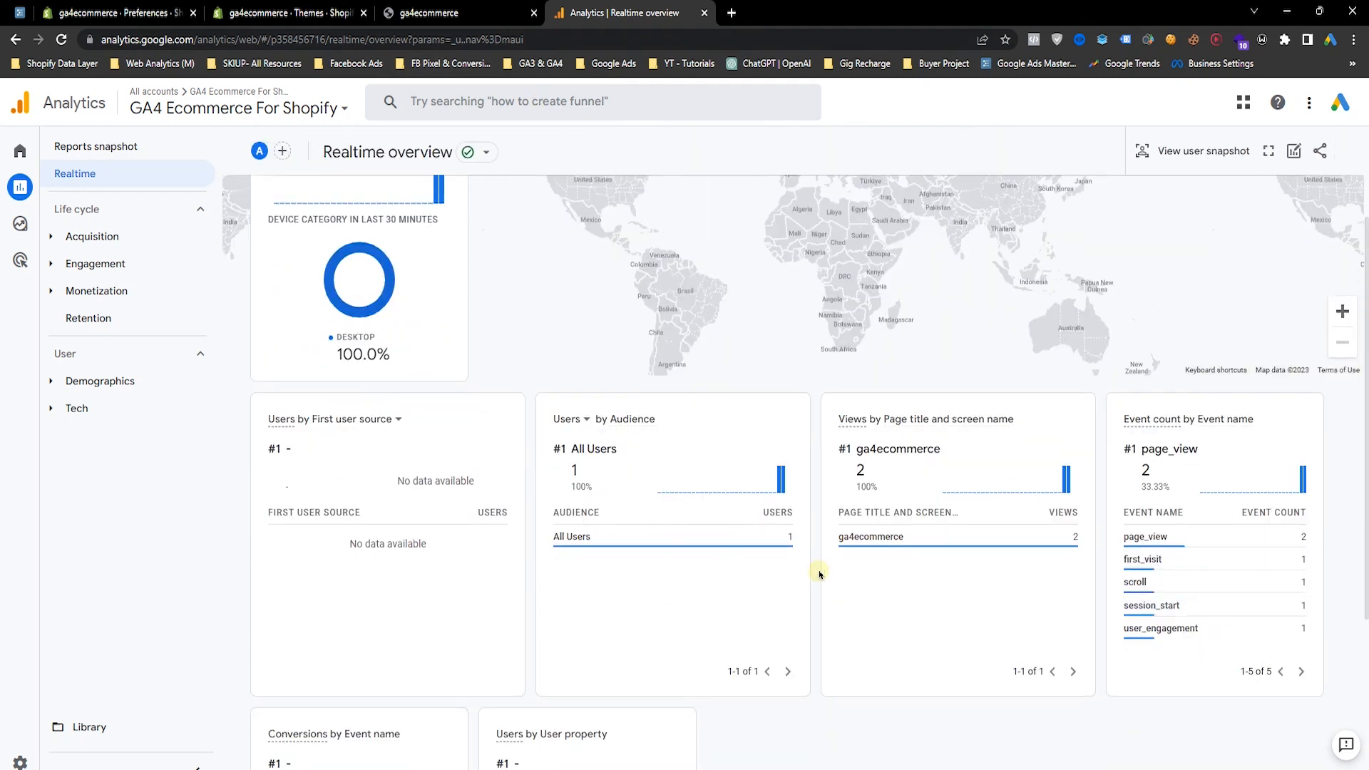
pyautogui.moveTo(869, 542)
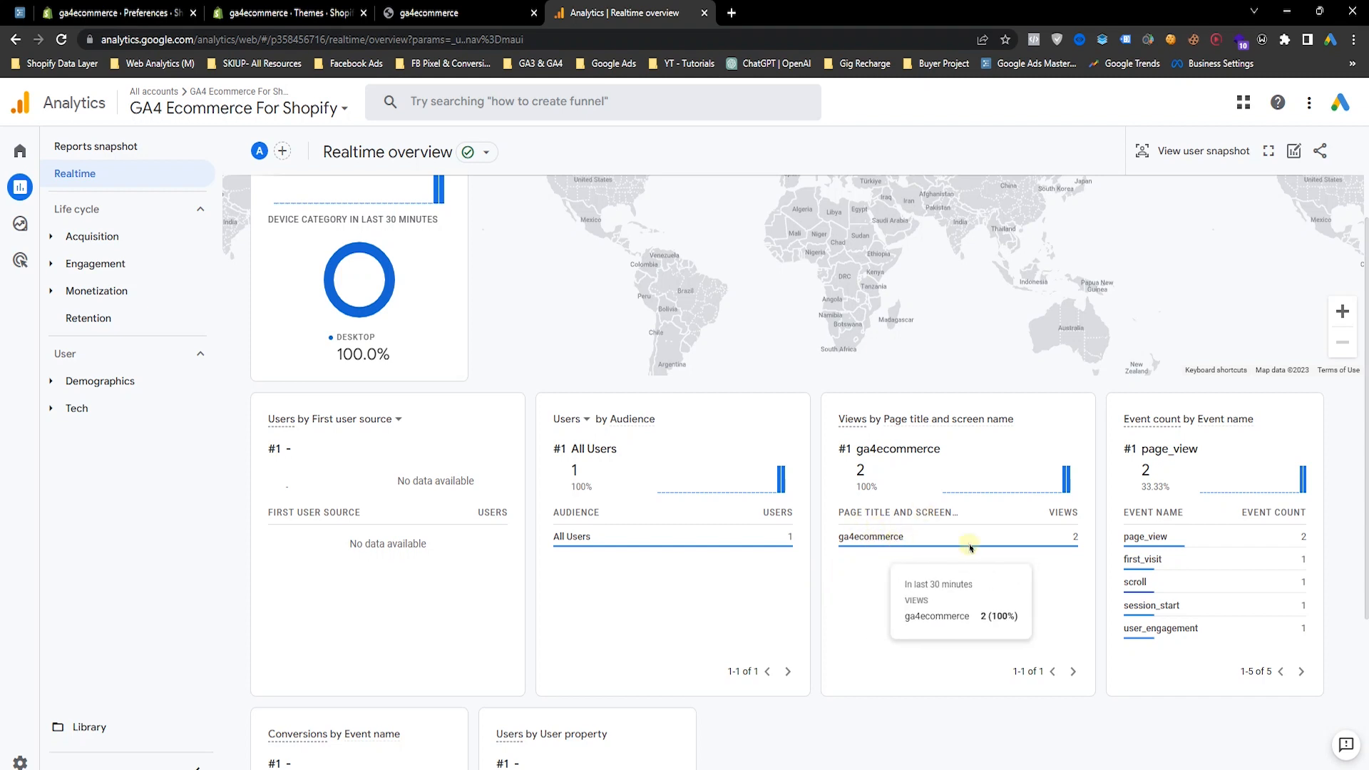
pyautogui.scroll(-2, 861, 545)
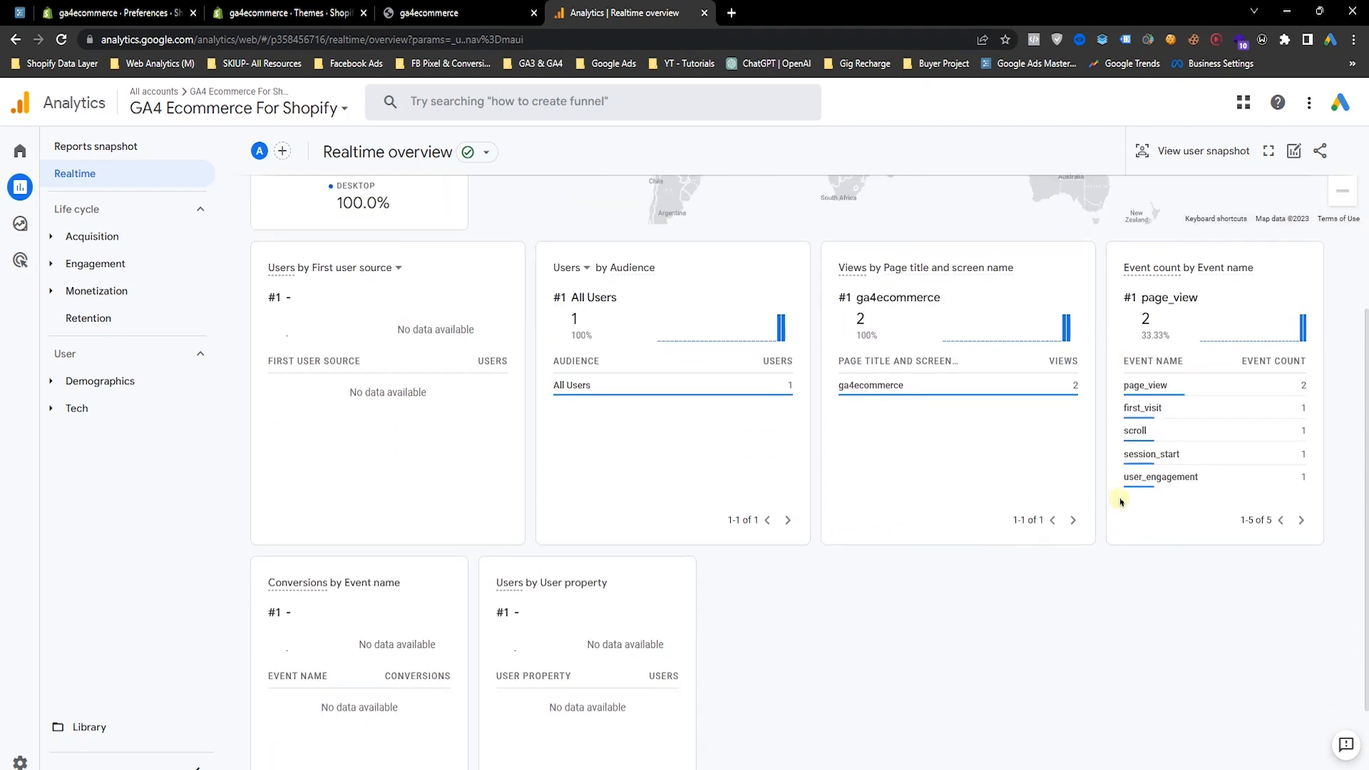
pyautogui.scroll(4, 732, 508)
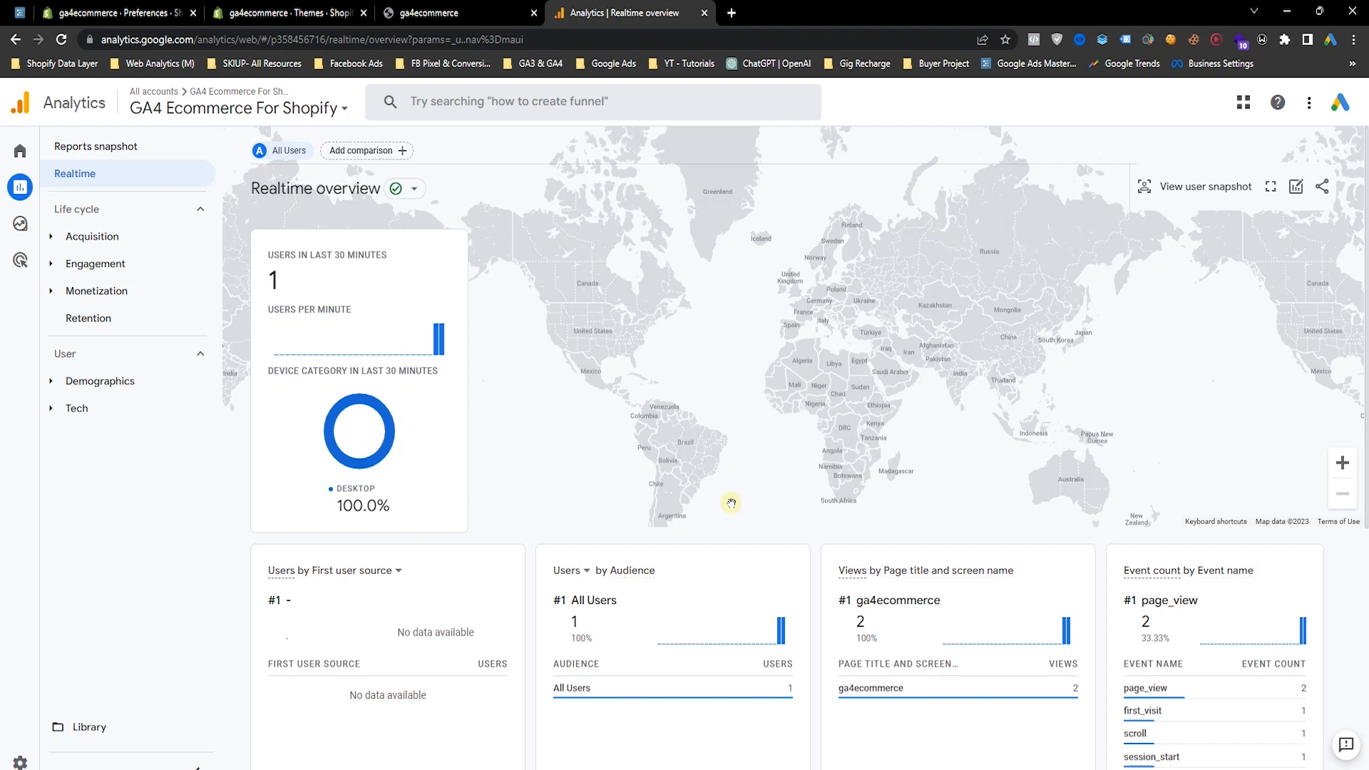
pyautogui.scroll(-2, 642, 434)
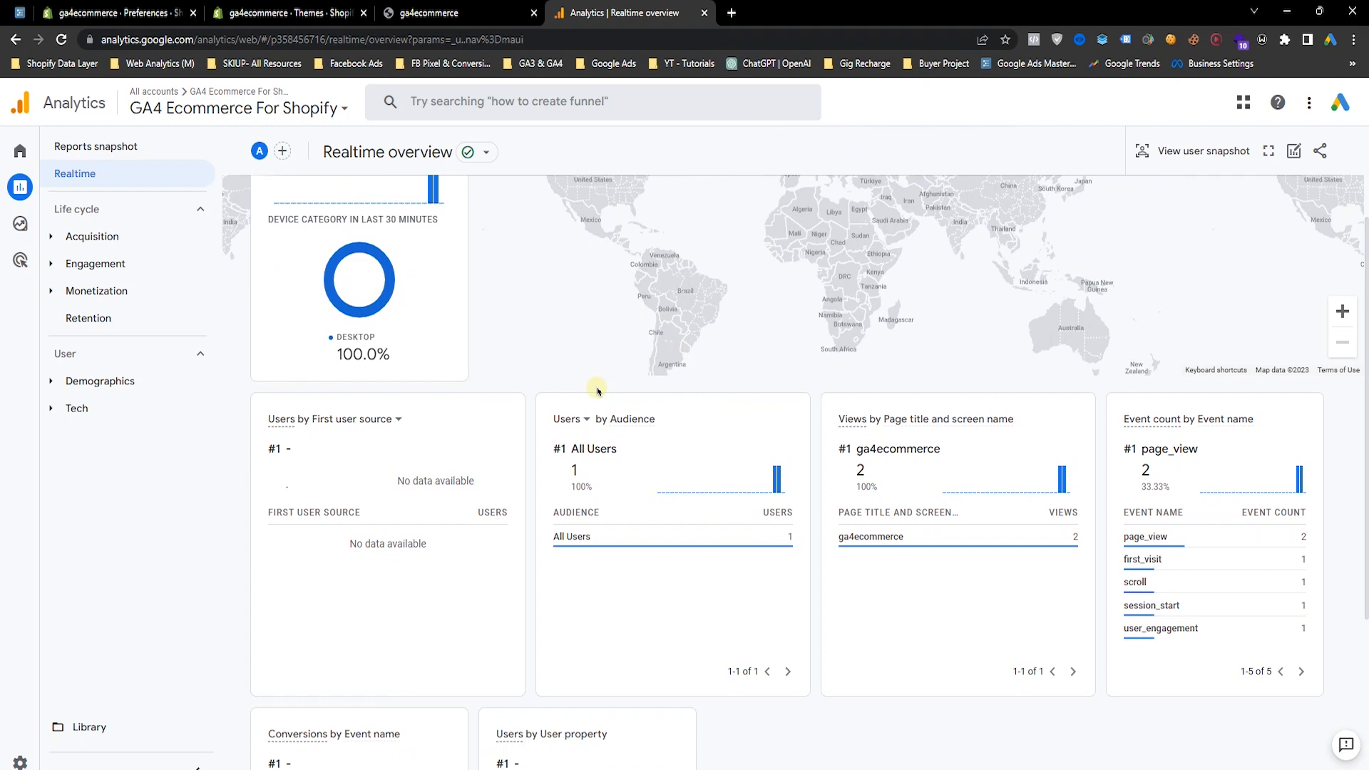
pyautogui.scroll(2, 650, 206)
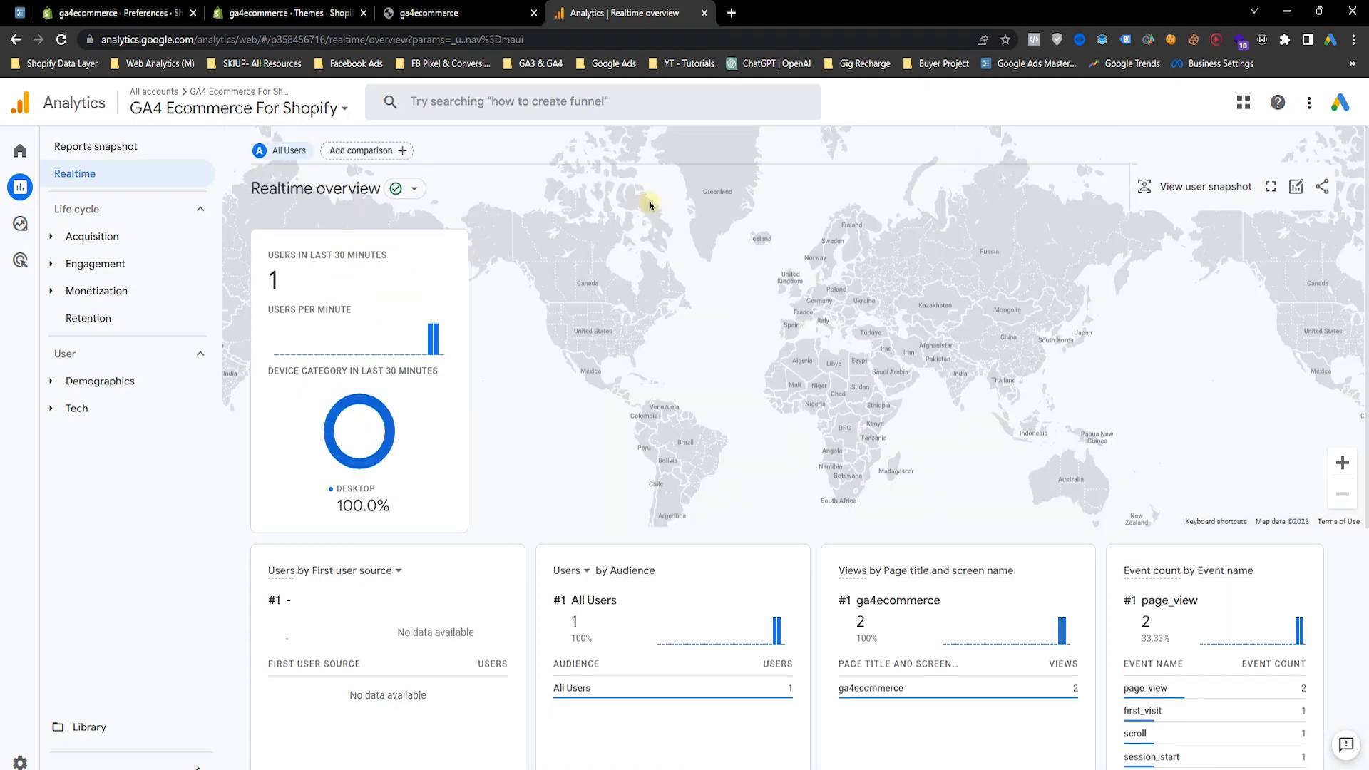